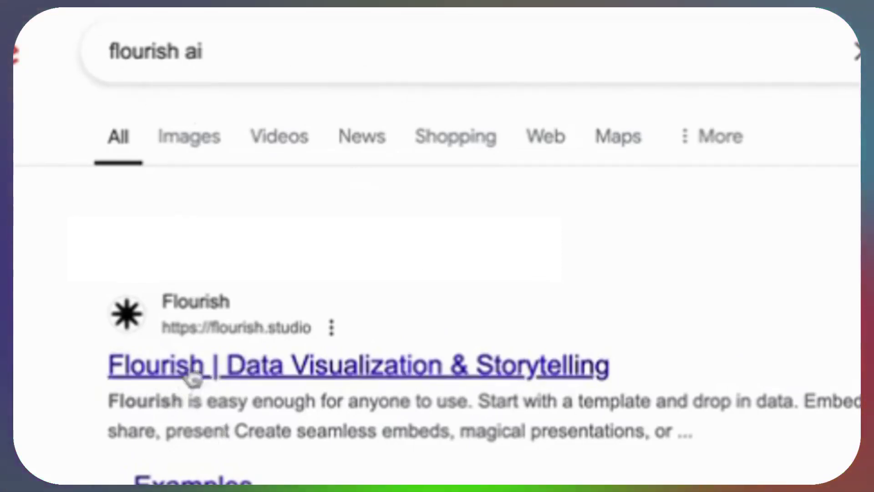
From the Flourish website, create a visualization from the default Bar chart race template and open its data sheet
click(220, 376)
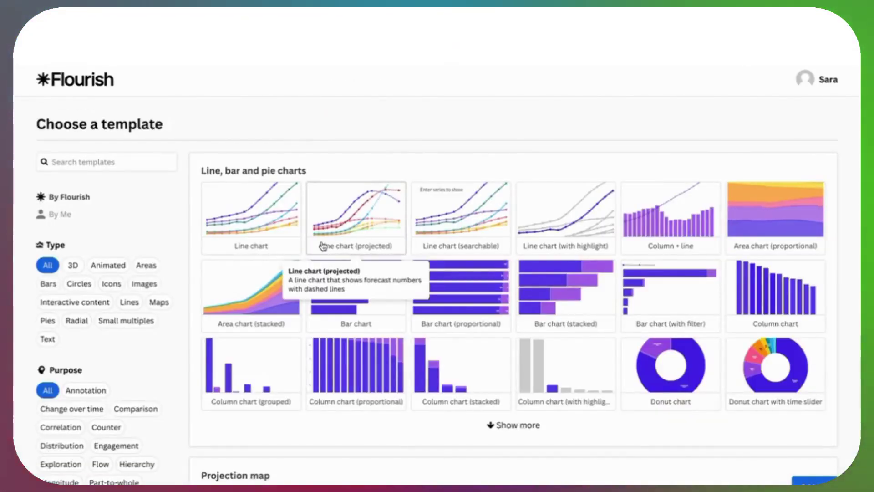
scroll(453, 286, down, 2)
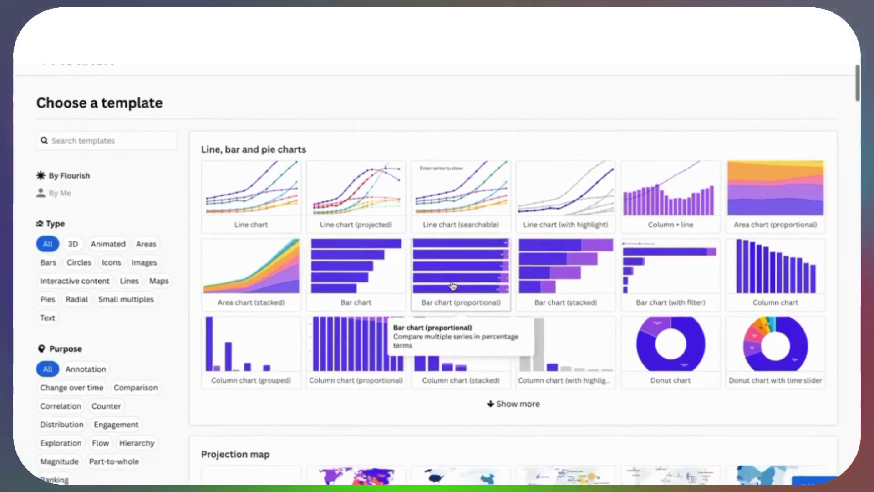
scroll(453, 285, down, 2)
scroll(452, 286, up, 3)
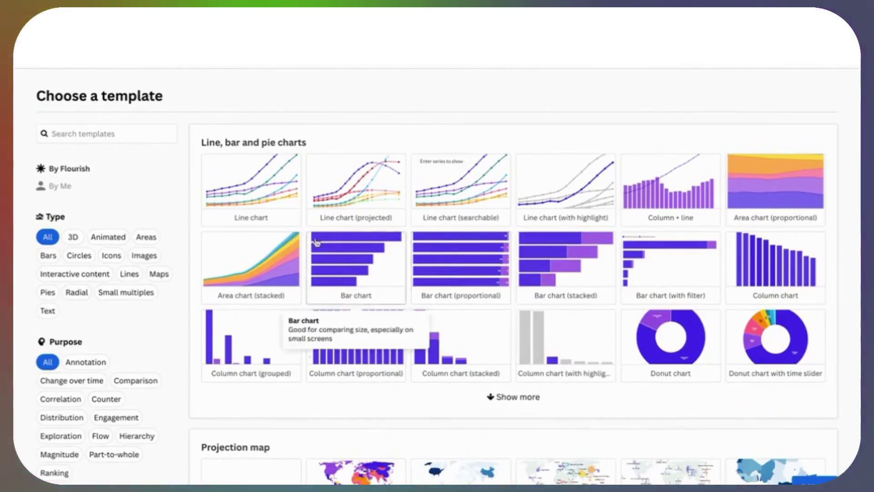
scroll(279, 189, down, 7)
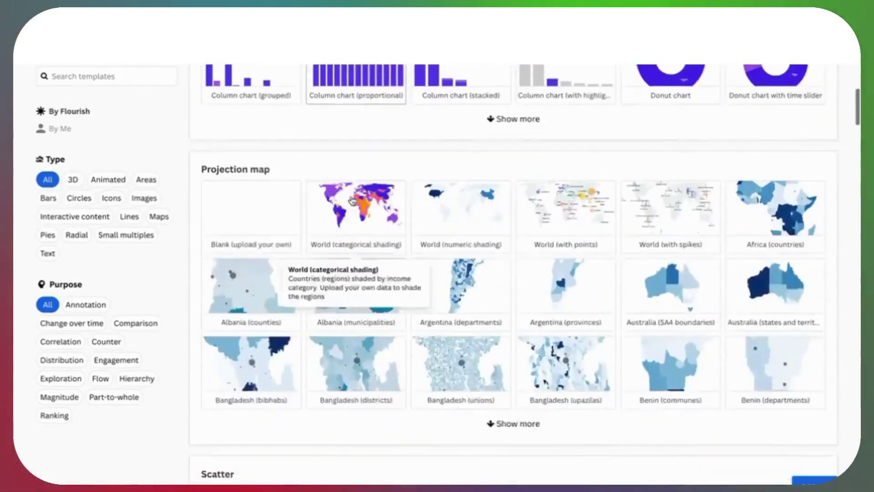
scroll(387, 257, down, 6)
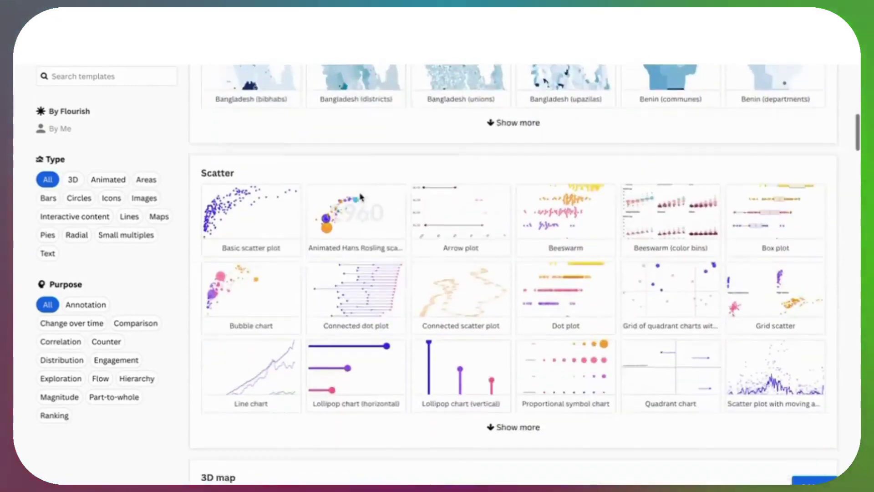
scroll(393, 258, down, 9)
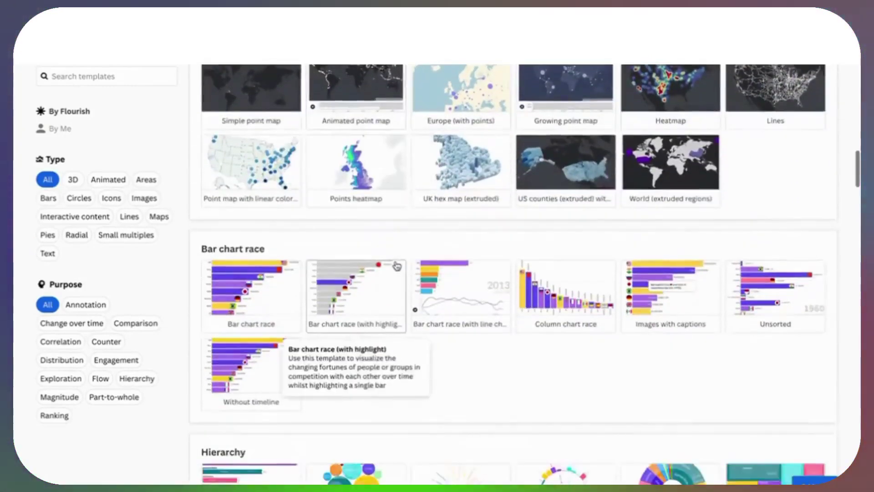
scroll(339, 347, down, 6)
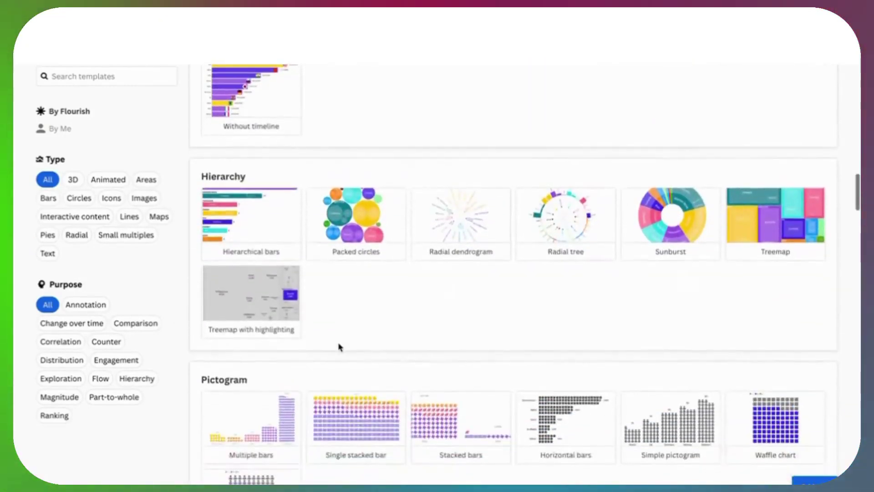
scroll(429, 390, down, 8)
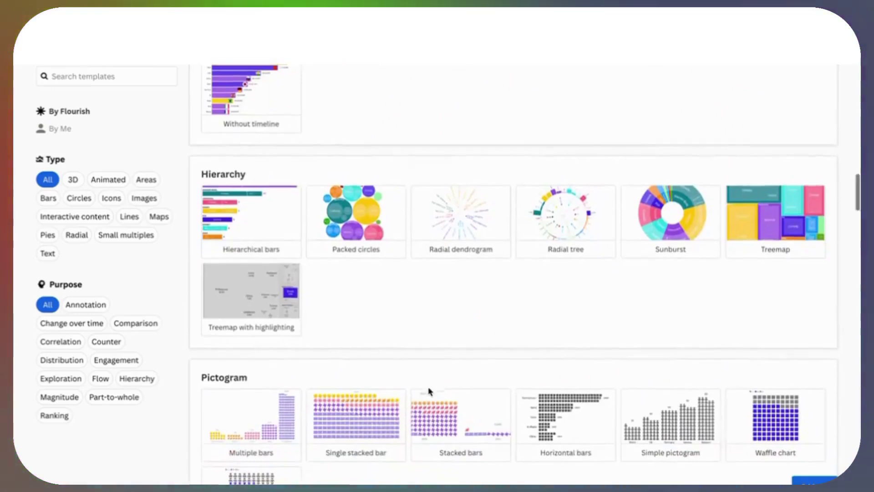
scroll(429, 391, up, 14)
scroll(269, 289, down, 3)
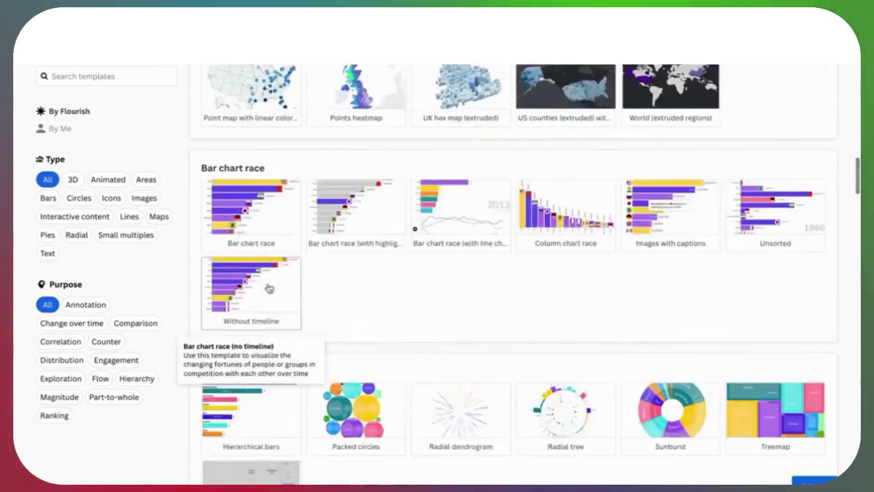
scroll(262, 280, up, 2)
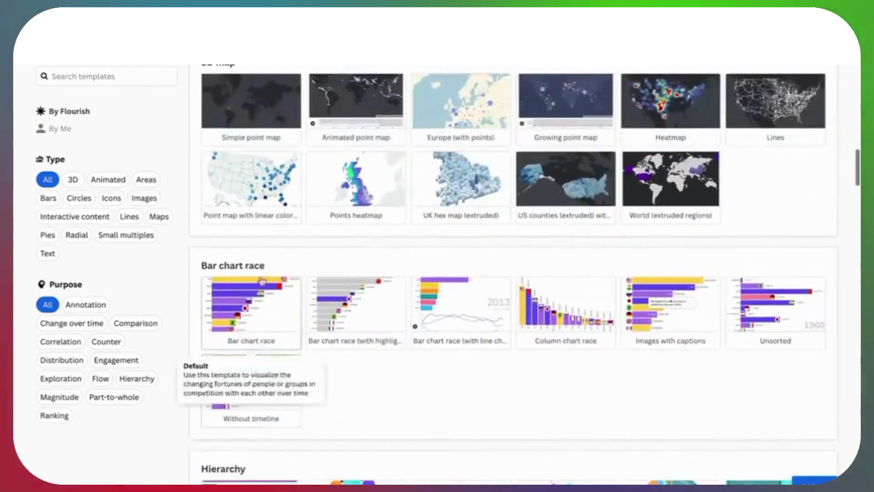
click(241, 300)
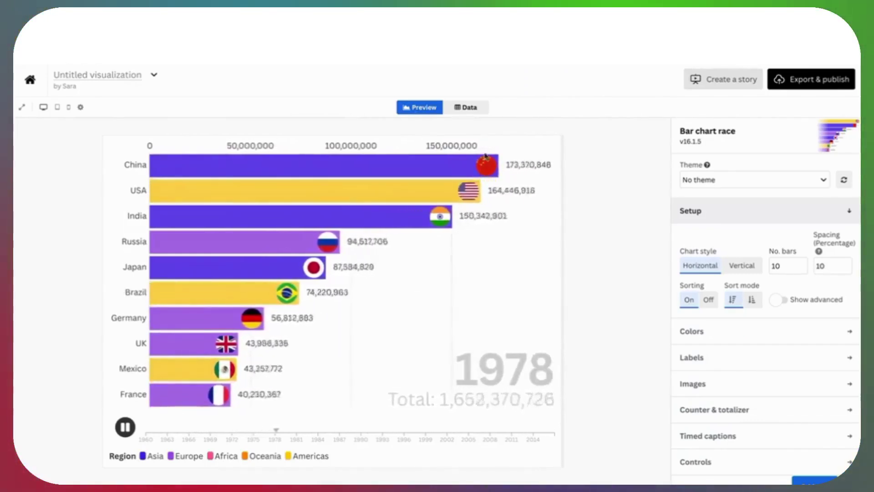
click(470, 109)
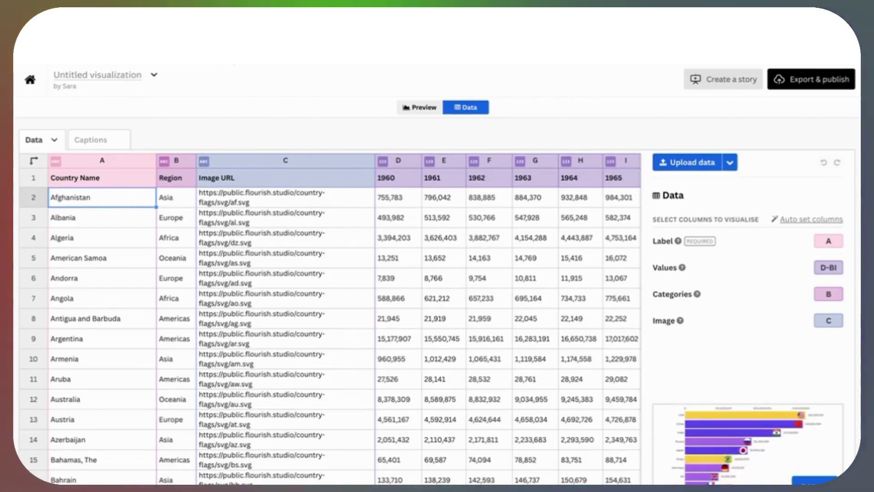
Switch to ChatGPT and request a CSV dataset of the top 10 countries' scientific output, with country name, region and yearly columns from 2010 to 2024
click(297, 11)
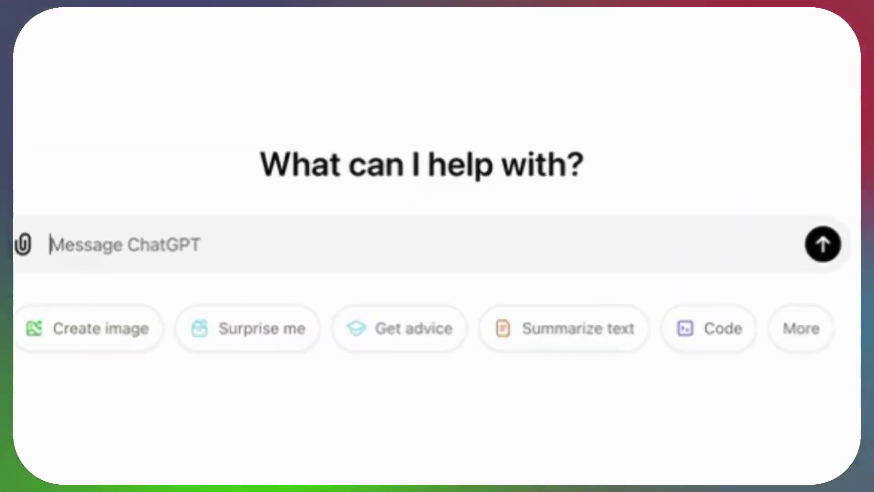
text(create a dataset showing the top 10 countries scientific output from 2010 to 2024 the table should be organized in columns the first column is country name then region then year by year from 2000 to 2024 Provide the output in a csv file)
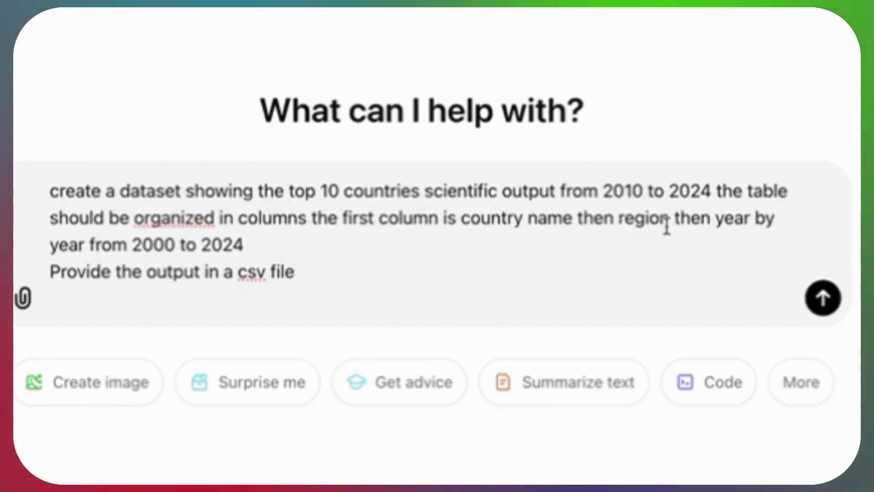
click(321, 241)
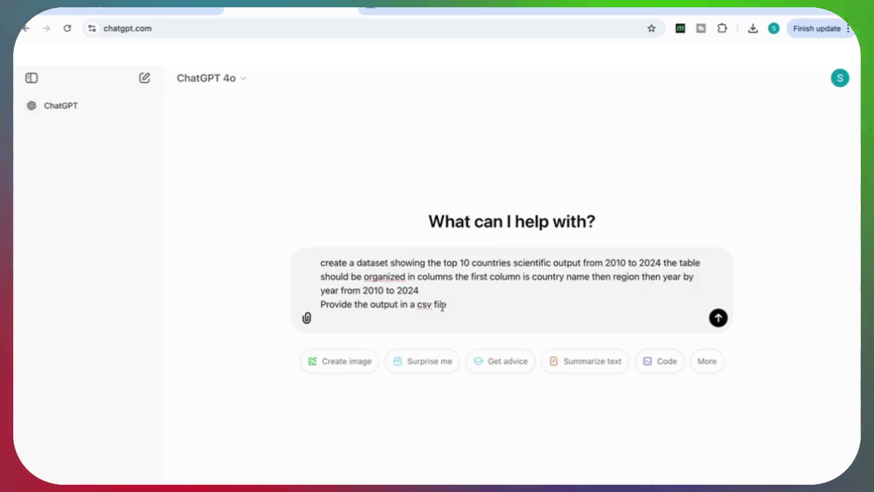
click(718, 318)
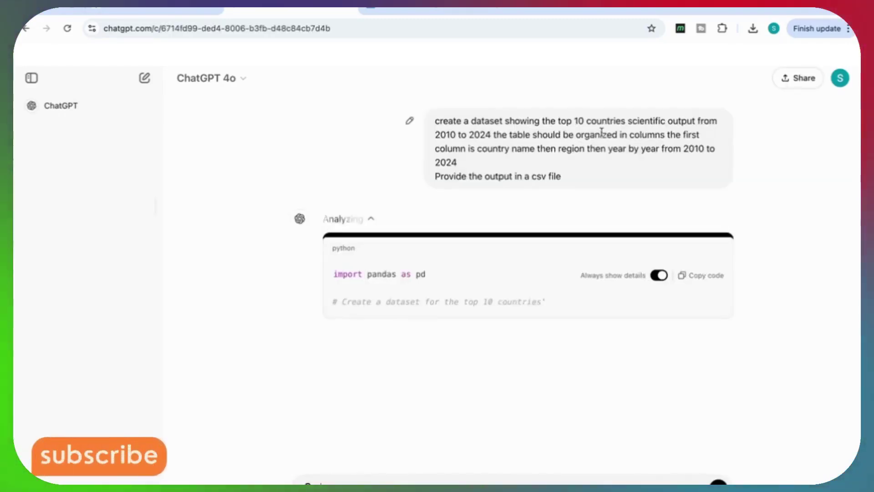
Download the generated CSV file and review its table in the spreadsheet application
click(173, 13)
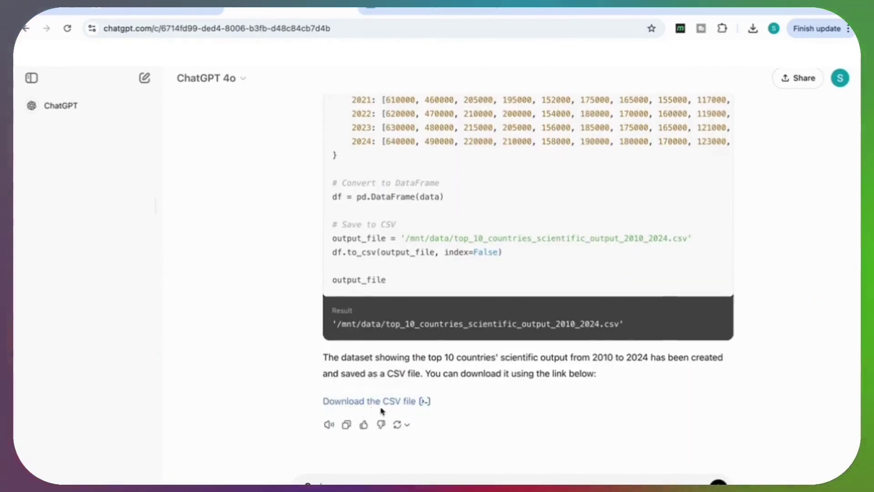
click(388, 401)
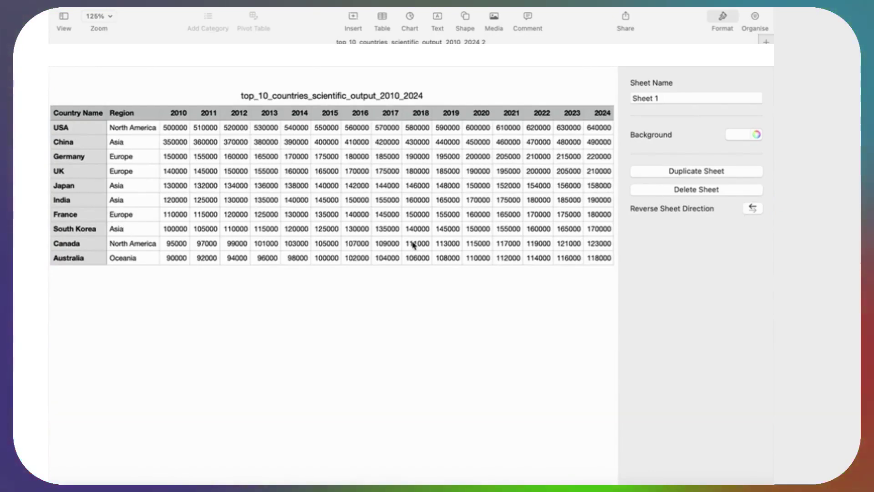
scroll(415, 241, right, 3)
scroll(414, 245, left, 3)
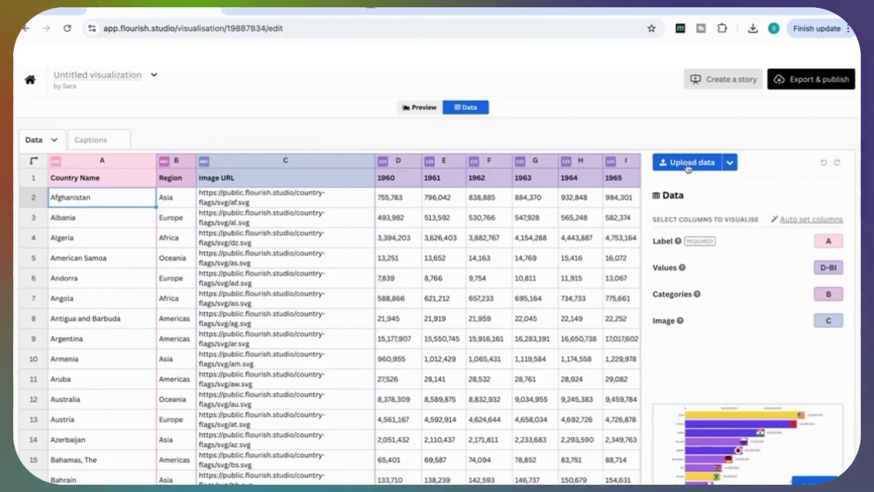
Back in Flourish, import top_10_countries_scientific_output_2010_2024.csv in place of the sample data and preview the bar chart race
click(691, 167)
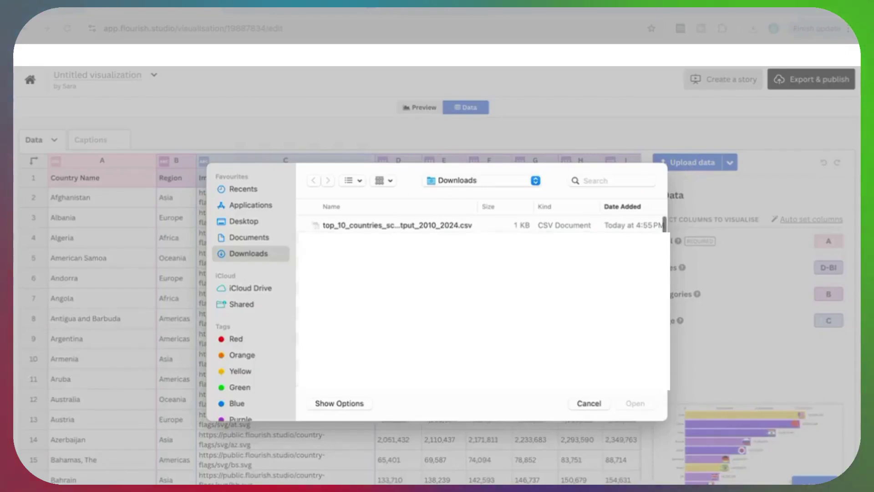
click(396, 225)
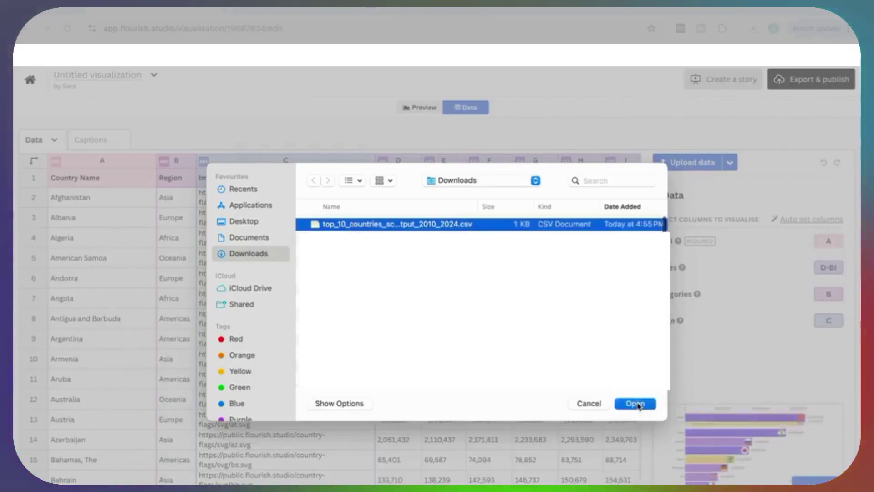
click(636, 403)
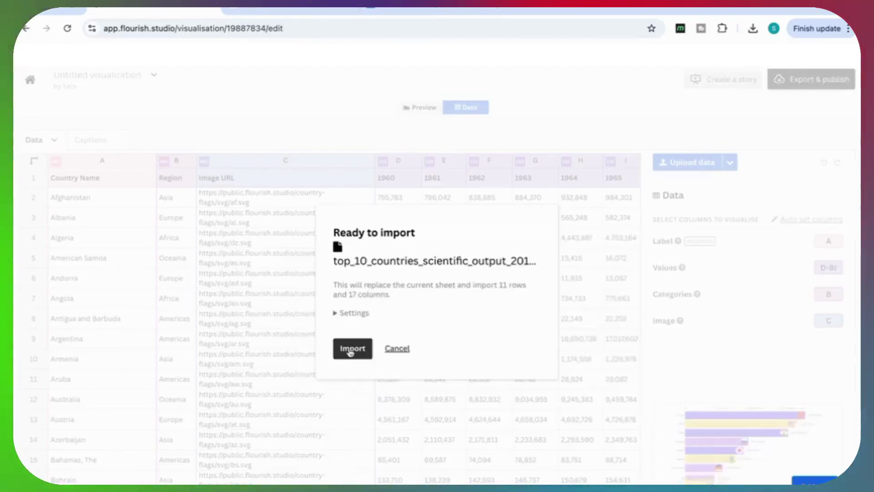
click(350, 349)
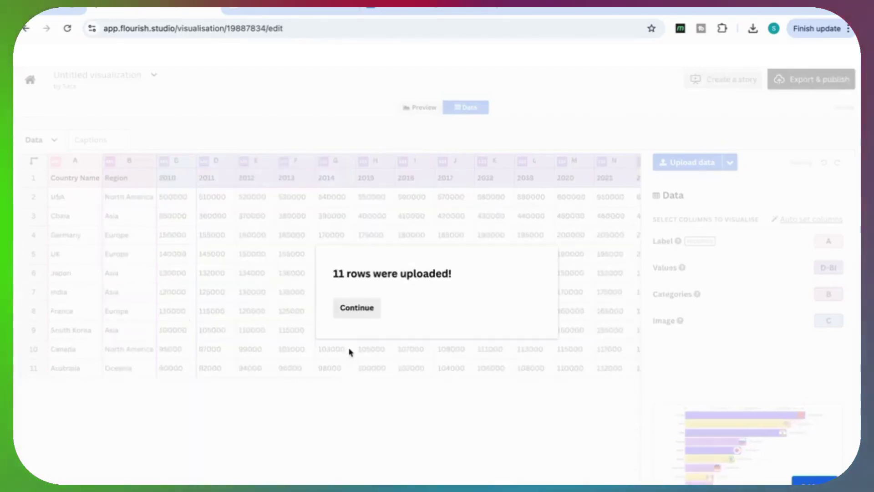
click(355, 307)
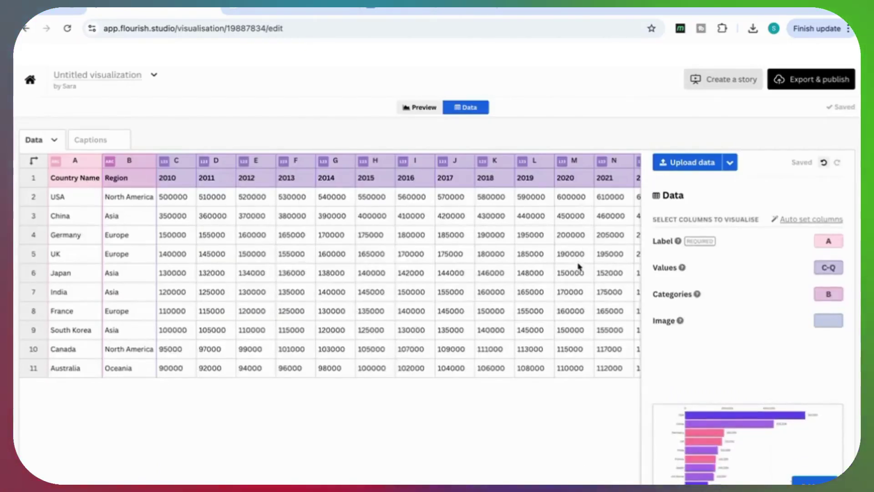
click(418, 109)
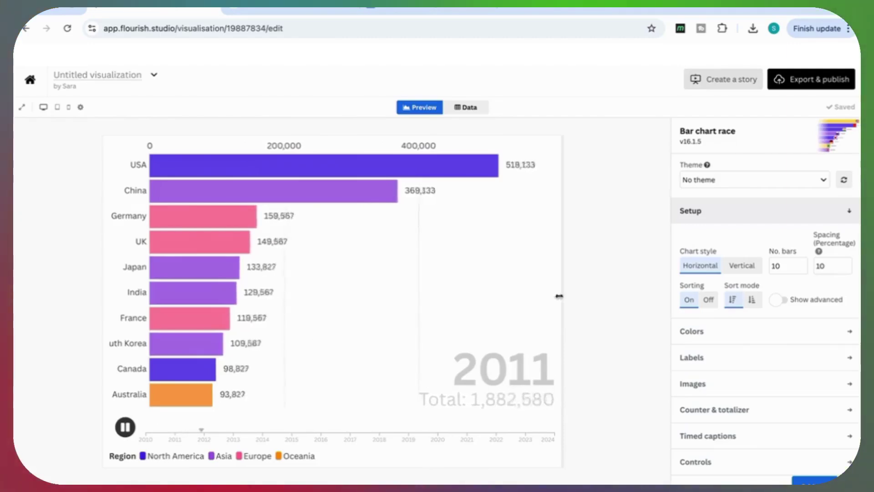
Try the Flourish Pale and Flourish Mono colour palettes on the chart's bars
scroll(724, 337, down, 1)
click(710, 317)
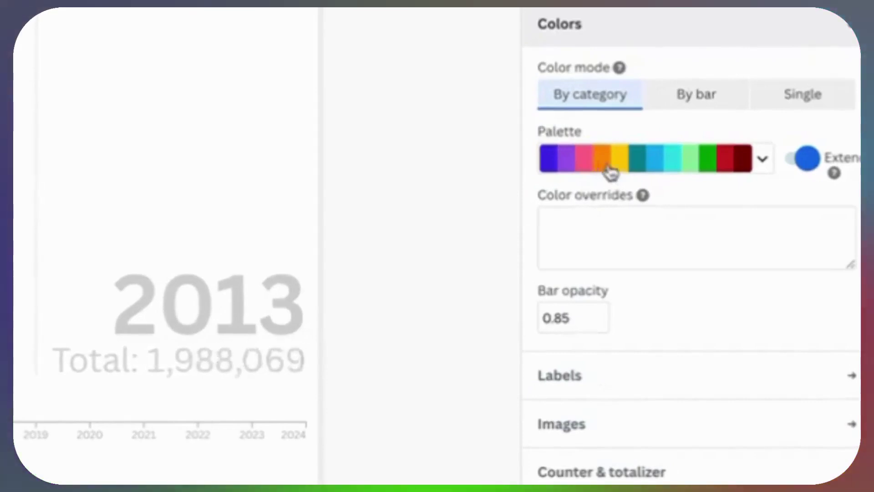
click(759, 166)
scroll(679, 312, down, 3)
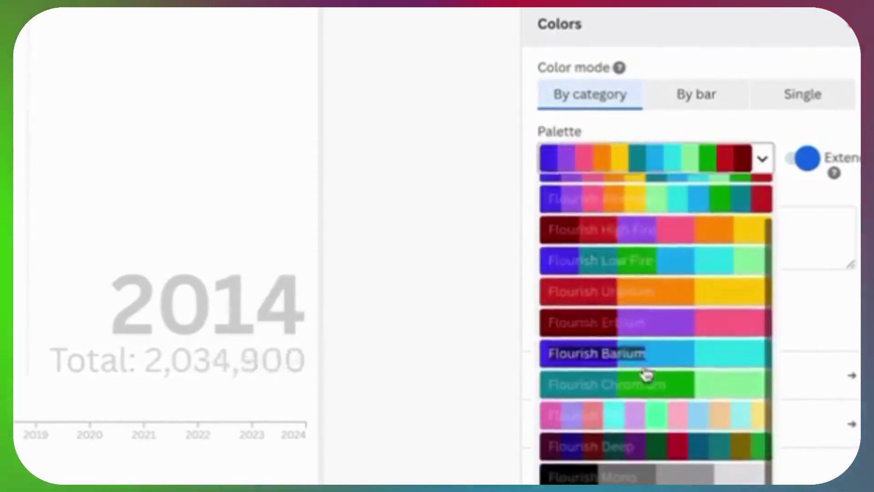
click(617, 400)
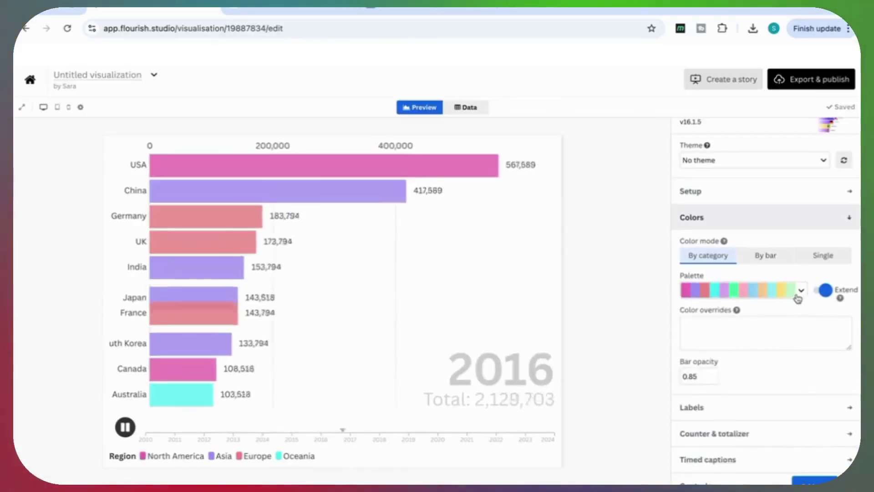
click(800, 293)
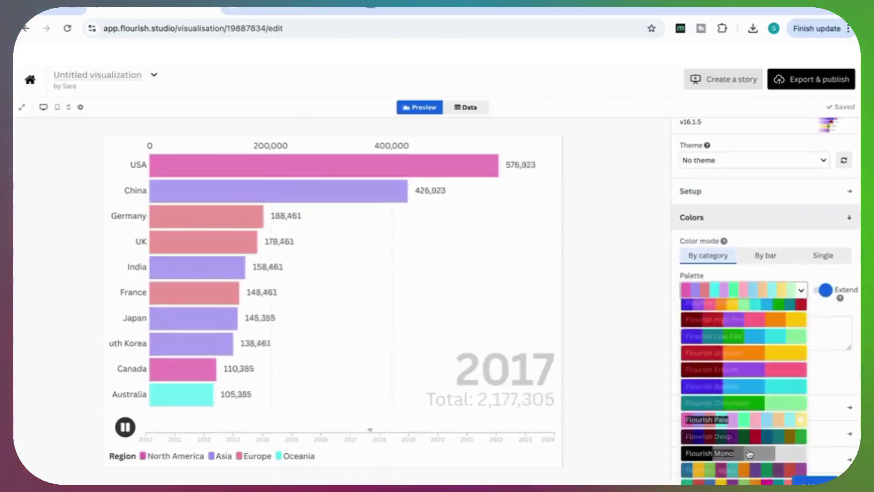
click(766, 453)
Set the bars' colour palette to the one starting with green, orange, purple and magenta
click(801, 290)
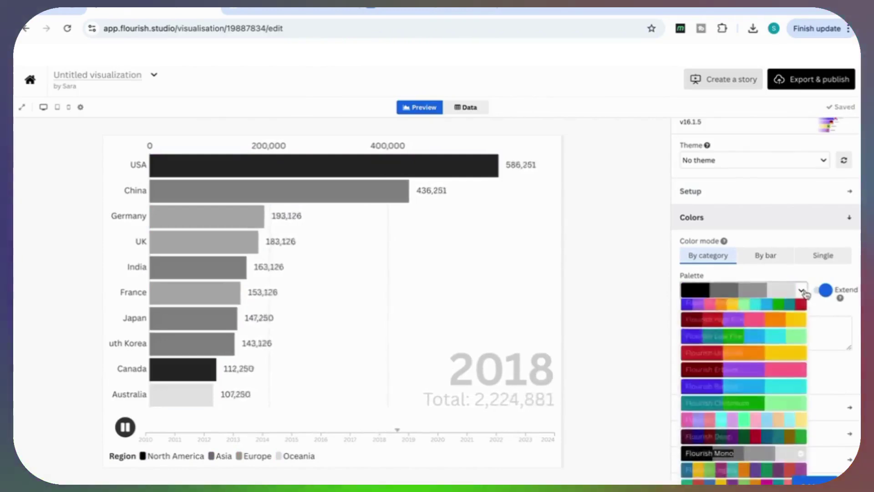
scroll(752, 394, down, 3)
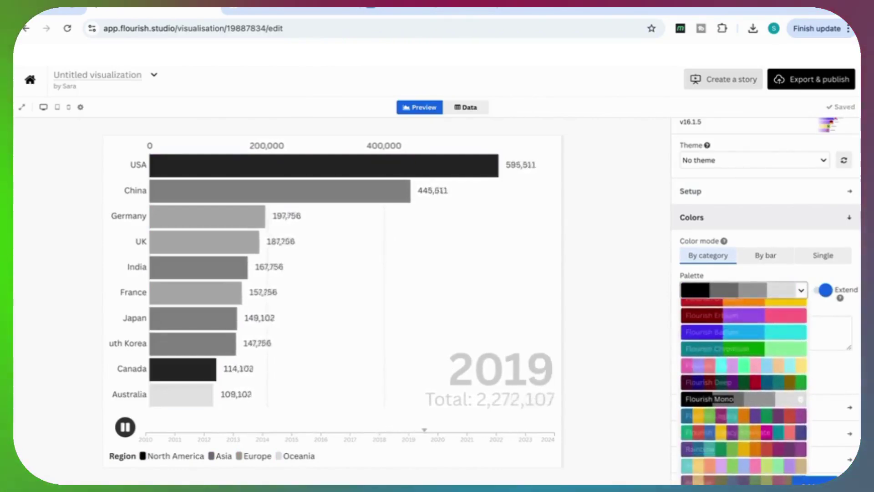
click(747, 415)
Enlarge the chart's current time counter to a size of 17 percent of the screen
scroll(743, 336, down, 1)
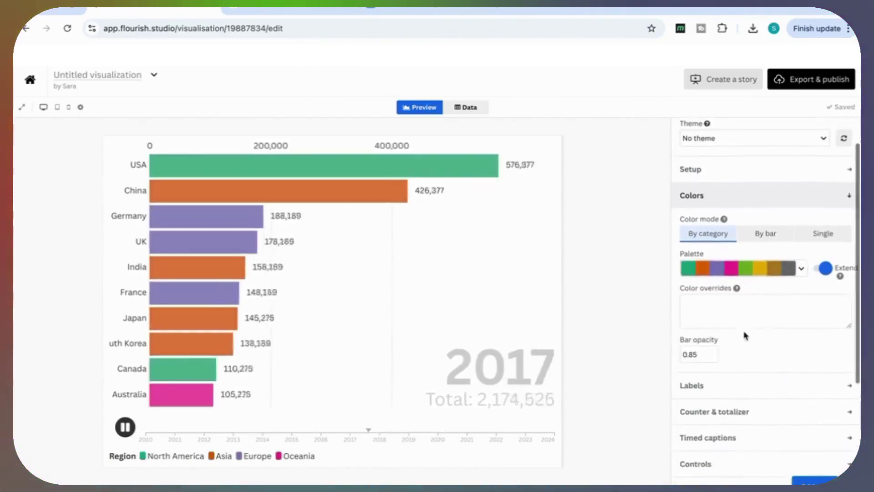
click(729, 406)
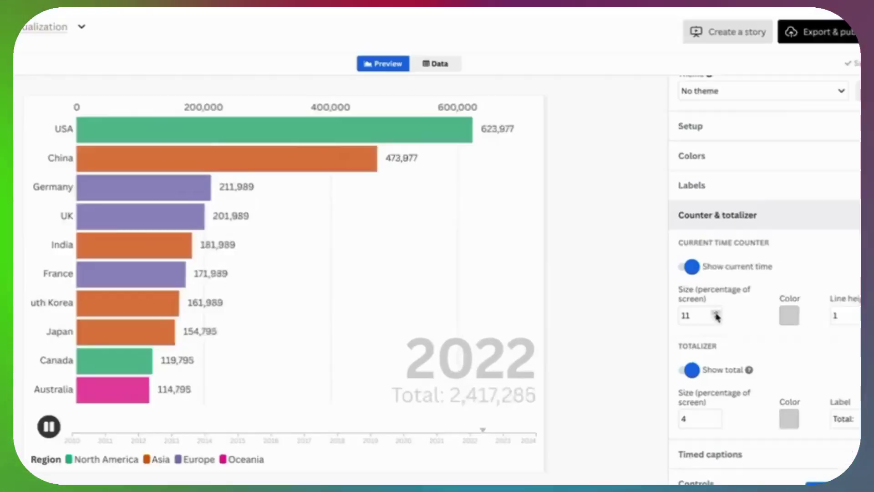
click(713, 327)
click(713, 327)
click(713, 327)
click(713, 327)
click(741, 184)
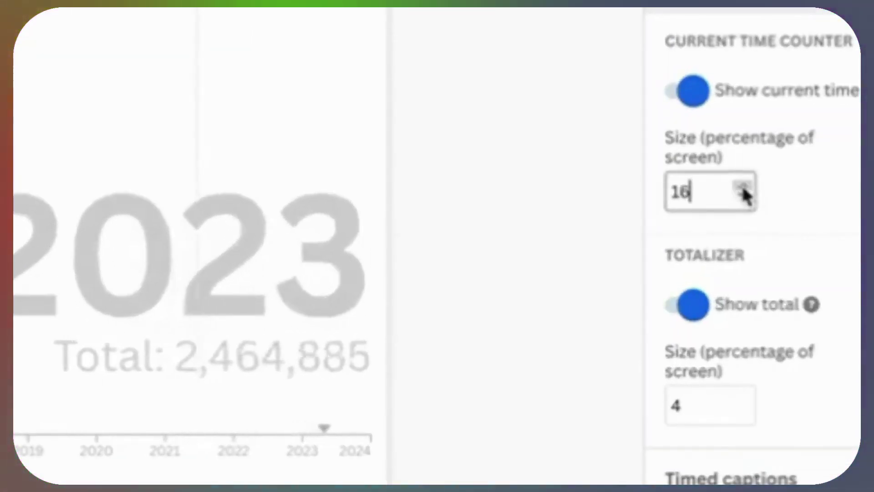
click(741, 184)
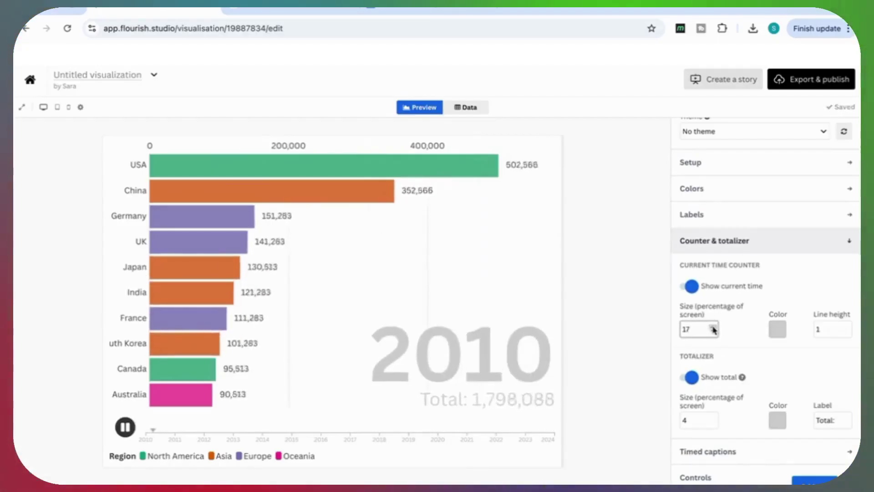
Reduce the current time counter to 11 percent of the screen and enlarge the totalizer to 7 percent
click(713, 331)
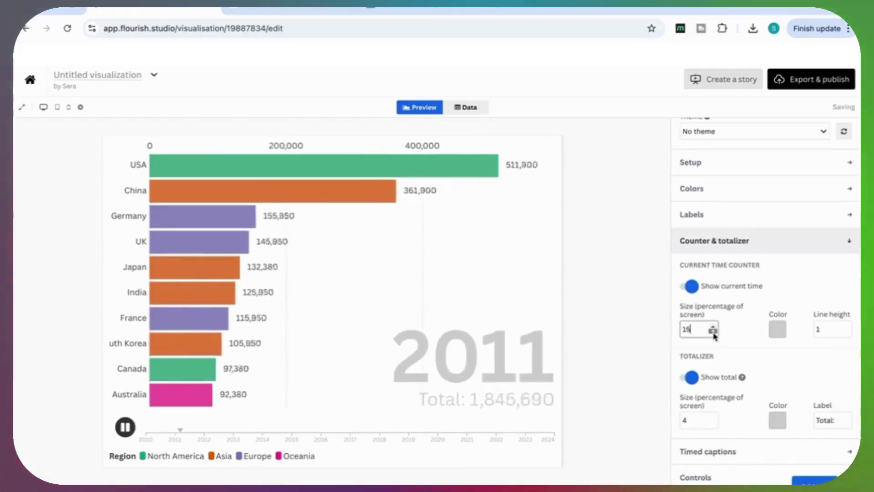
click(713, 332)
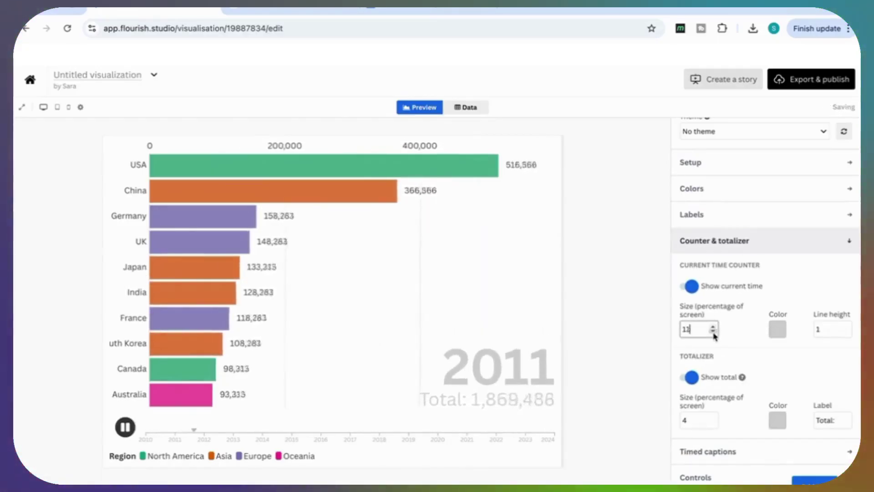
click(713, 418)
click(713, 418)
click(714, 417)
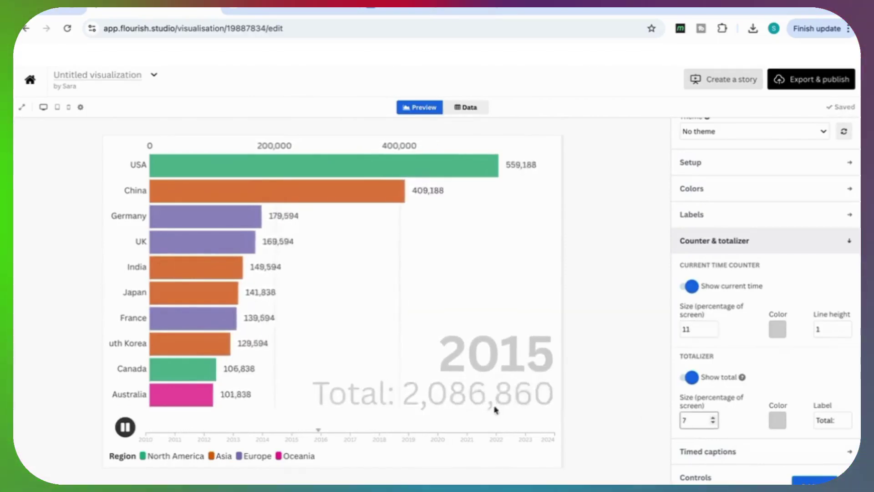
Color the totalizer dark red (RGB 126, 16, 16) and set its size to 2 percent of the screen
click(777, 420)
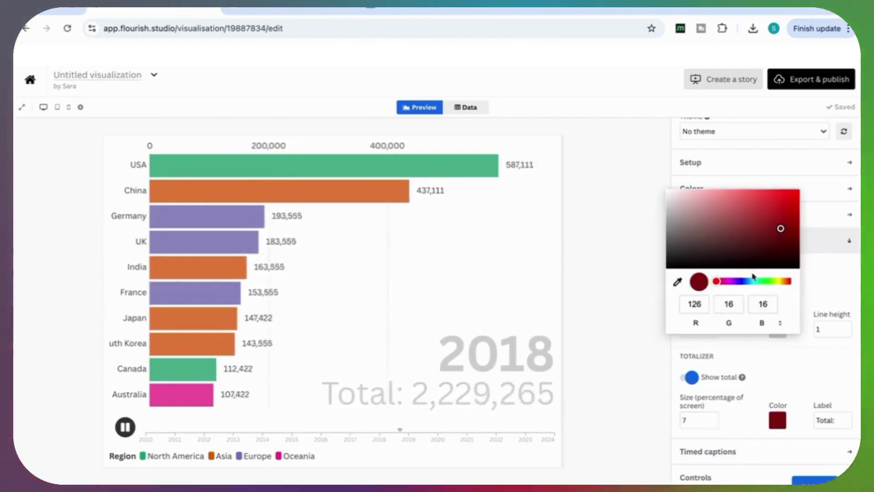
click(780, 370)
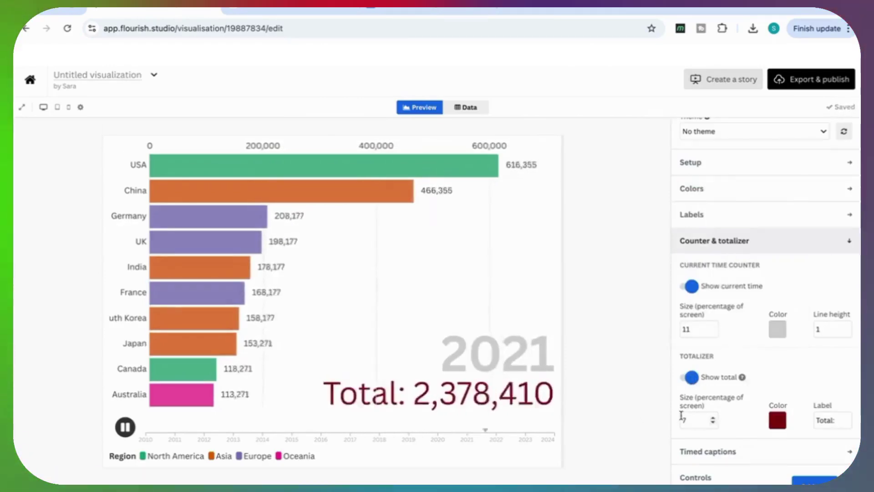
key(BackSpace)
text(2)
scroll(728, 319, down, 5)
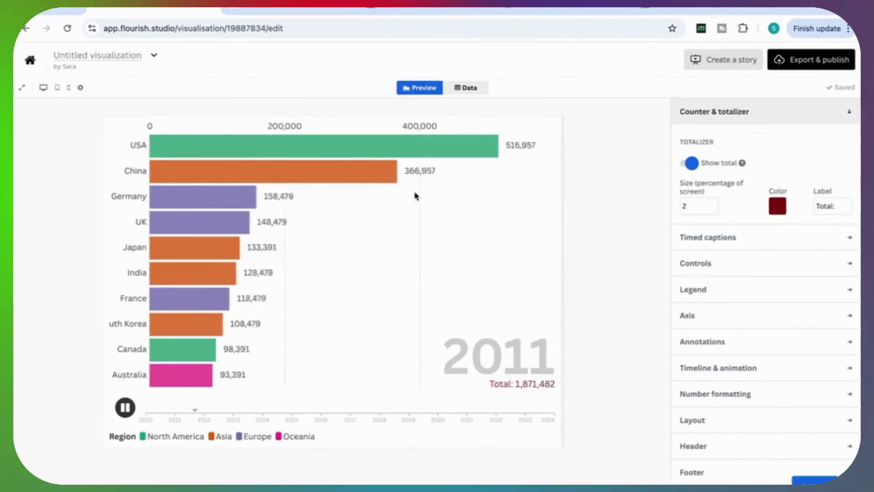
In the data sheet, insert a column right of the 2024 column and assign column R as the image column
click(473, 88)
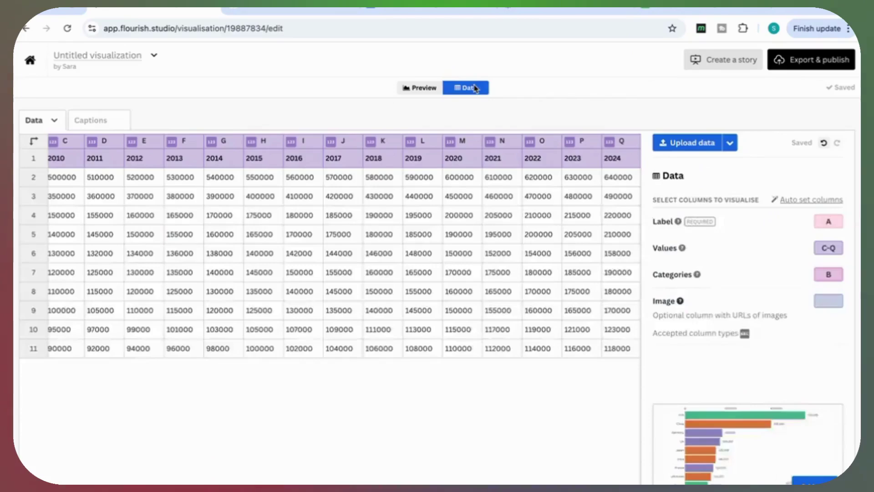
right_click(623, 164)
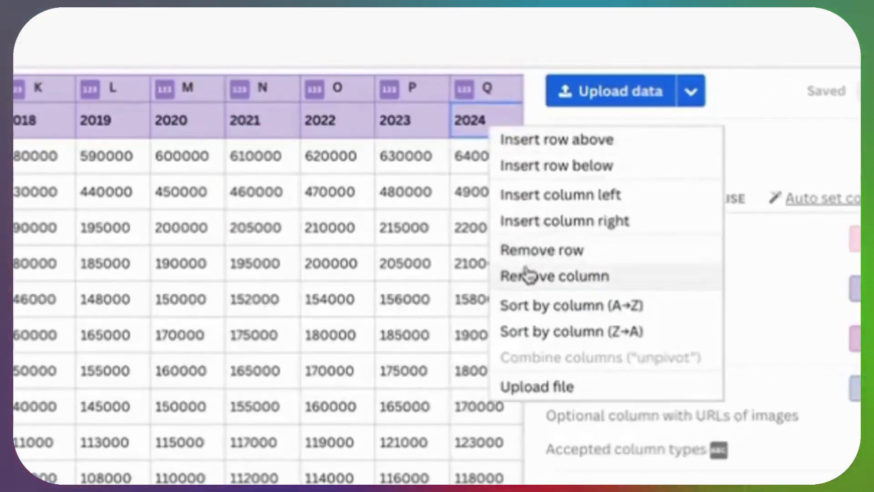
click(534, 230)
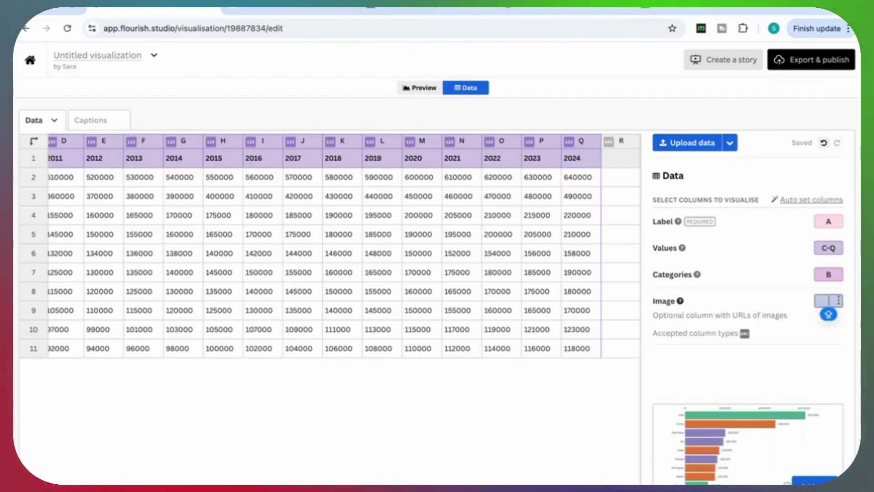
text(R)
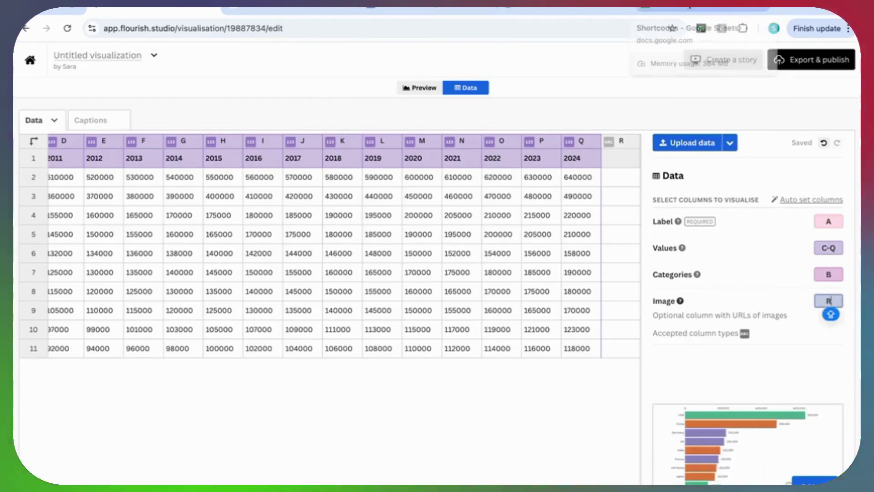
Get the United States shortcode :US: from the Shortcodes Google Sheet and paste it into cell R2 of the Flourish data
click(703, 7)
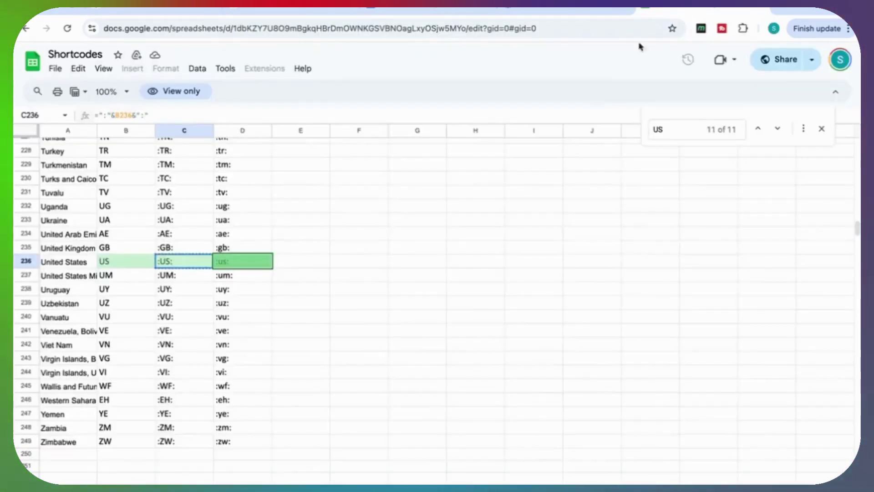
scroll(446, 244, up, 3)
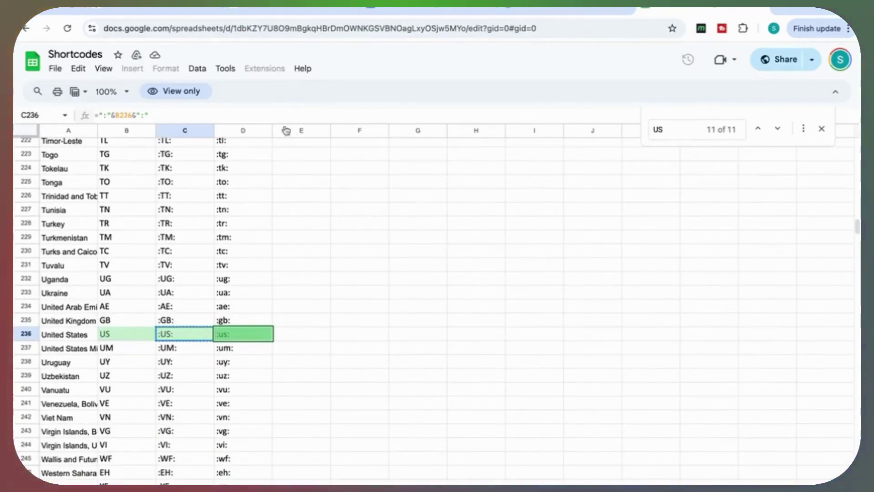
click(155, 10)
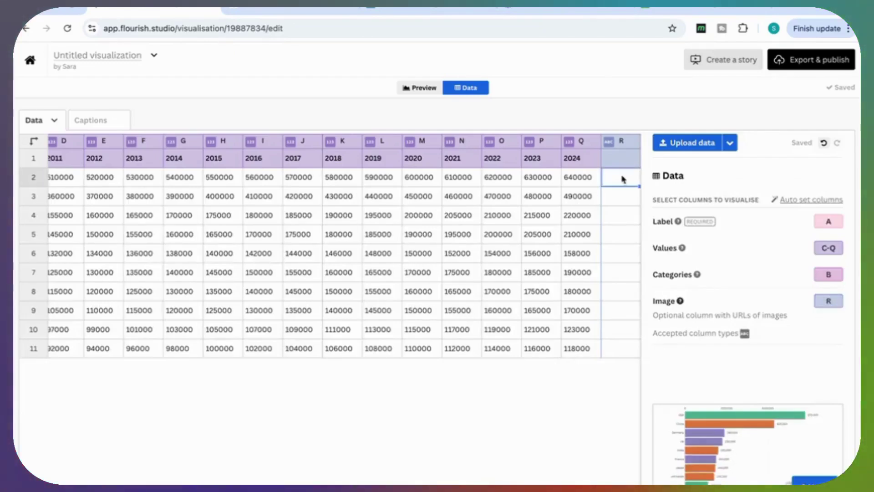
key(ctrl+v)
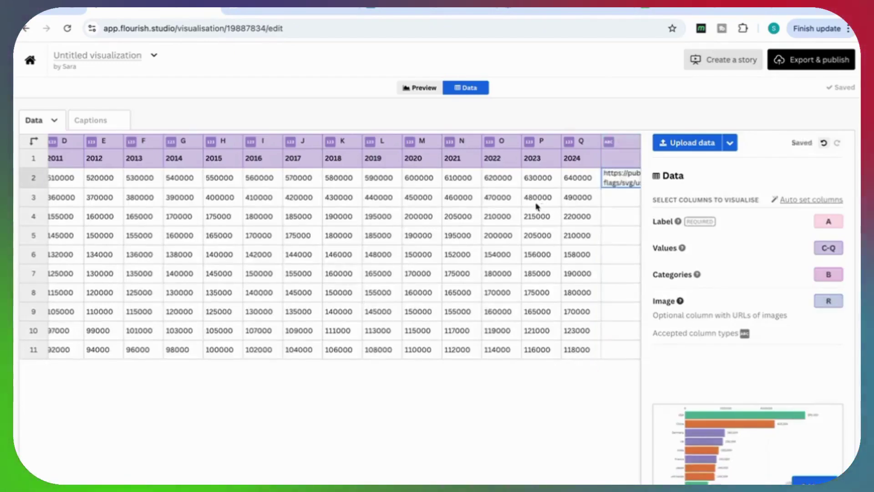
Search the Shortcodes Google Sheet for CHINA and copy its :CN: shortcode
scroll(537, 207, left, 5)
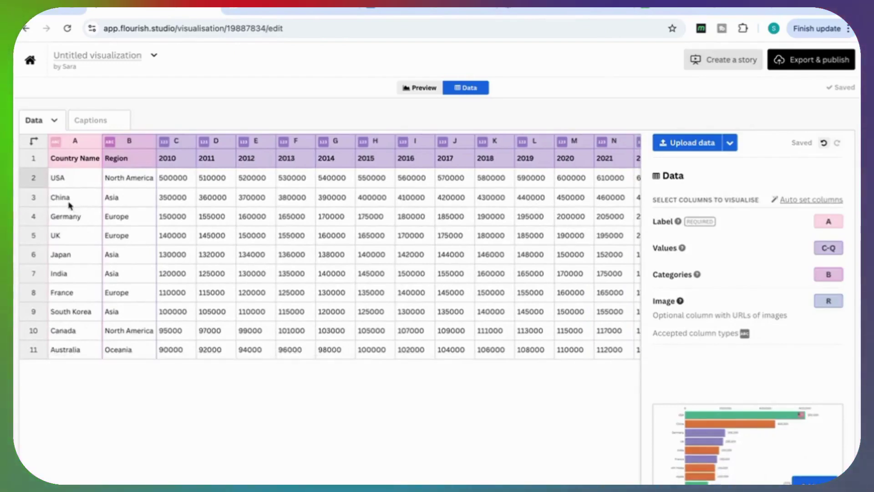
click(675, 14)
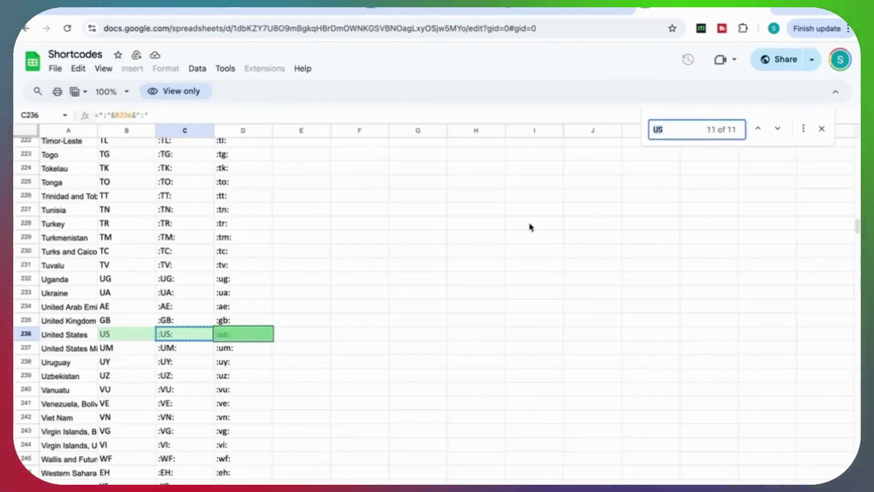
text(CHINA)
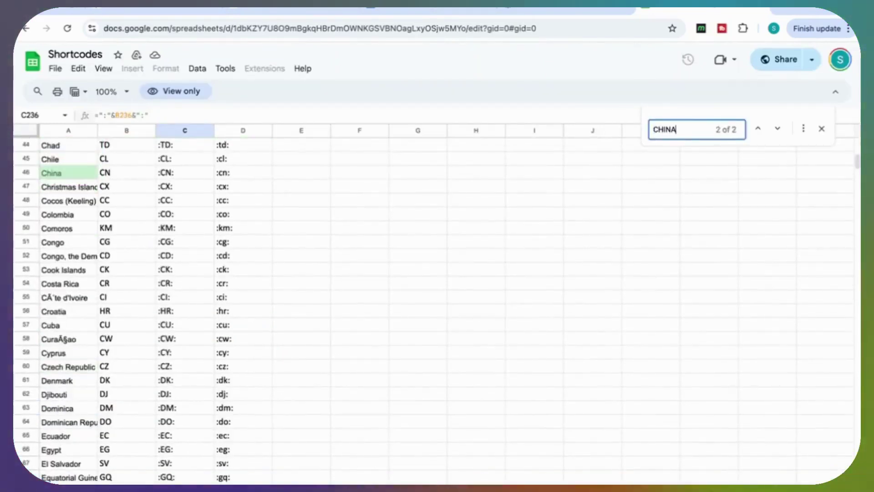
click(186, 176)
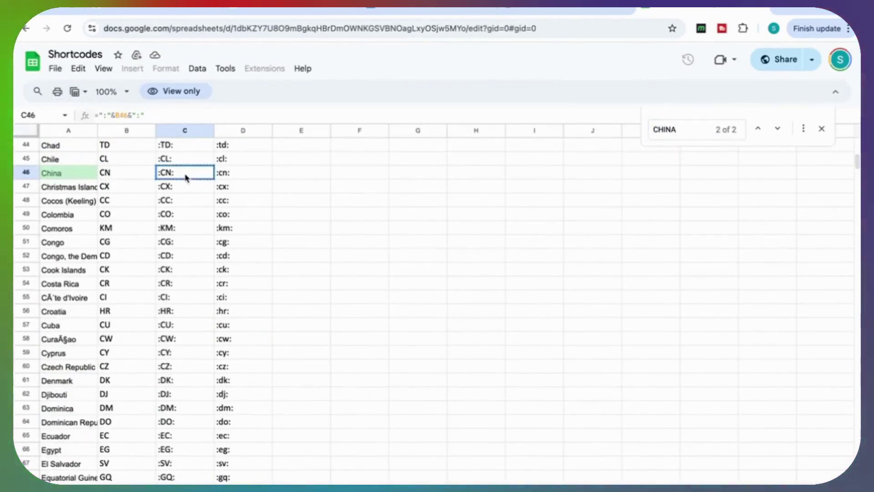
Back in Flourish, paste the China flag shortcode into image column R of the China row
click(167, 8)
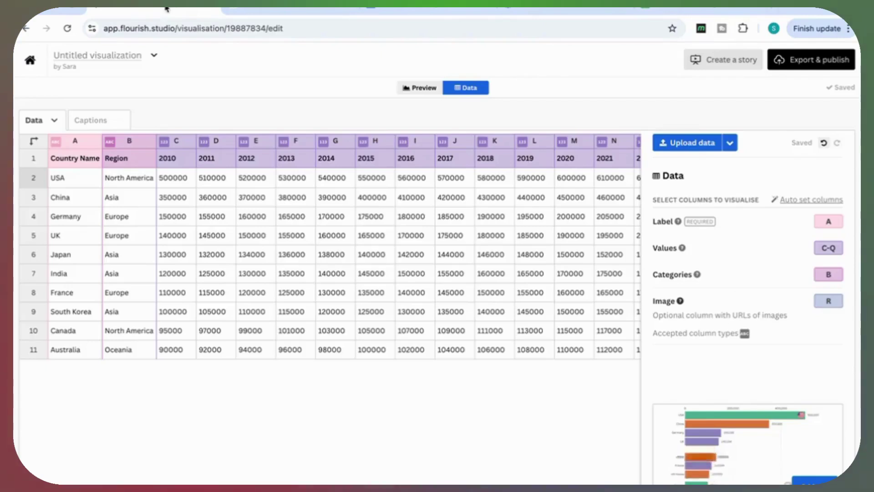
scroll(428, 195, right, 6)
click(503, 205)
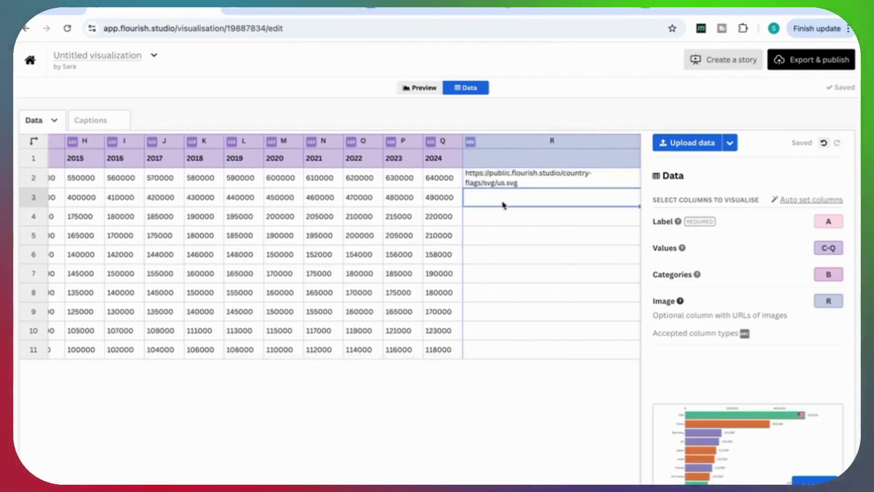
key(ctrl+v)
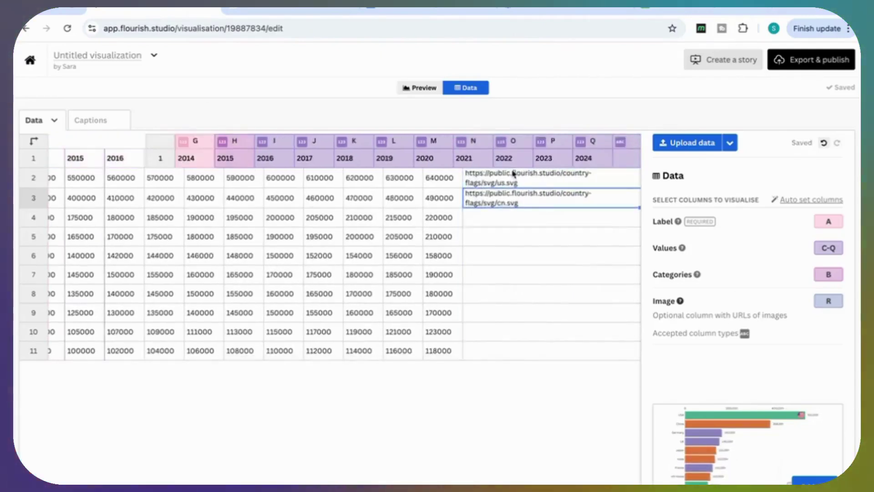
Return to the chart preview and set the header title to "Scientific Output"
click(419, 89)
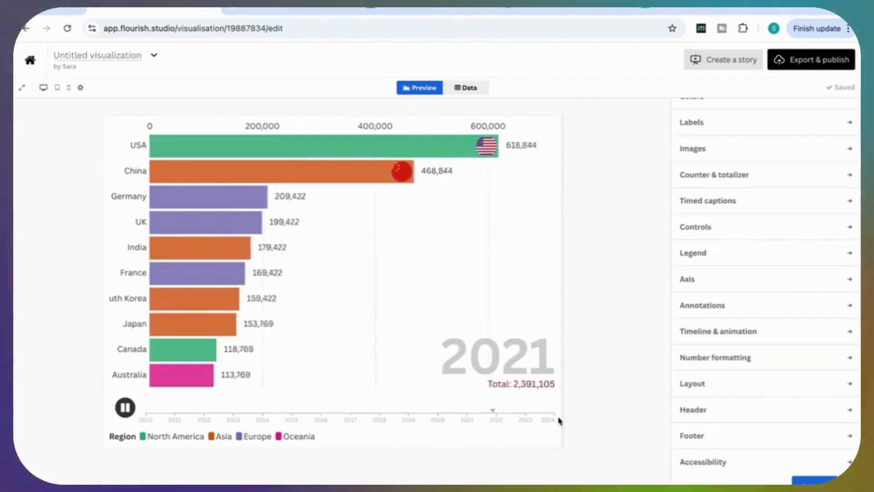
click(692, 411)
scroll(700, 423, down, 4)
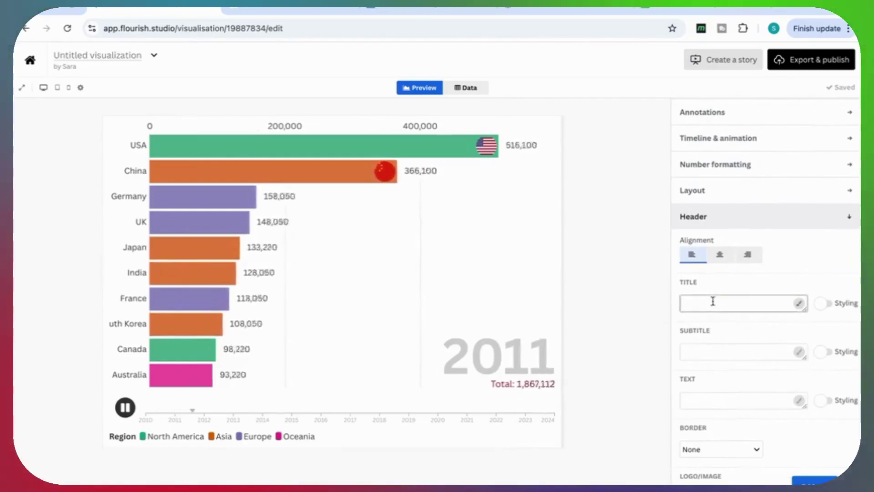
click(713, 302)
text(Scient)
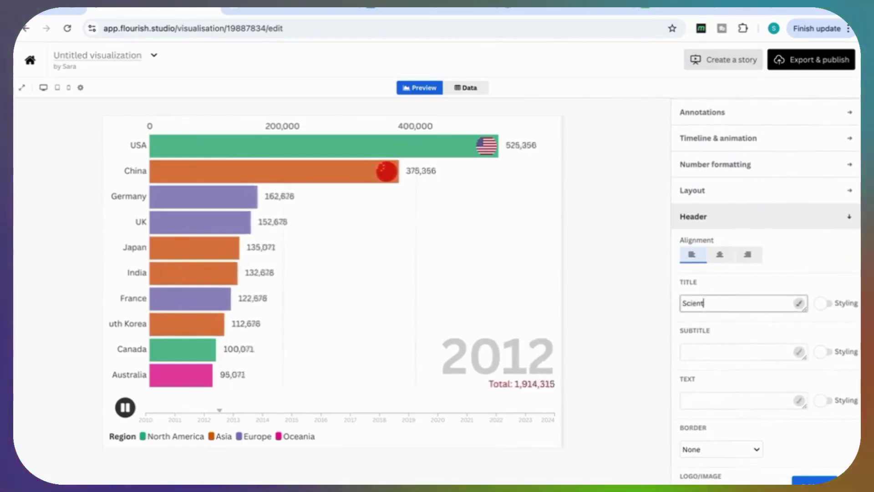
text(ific Output)
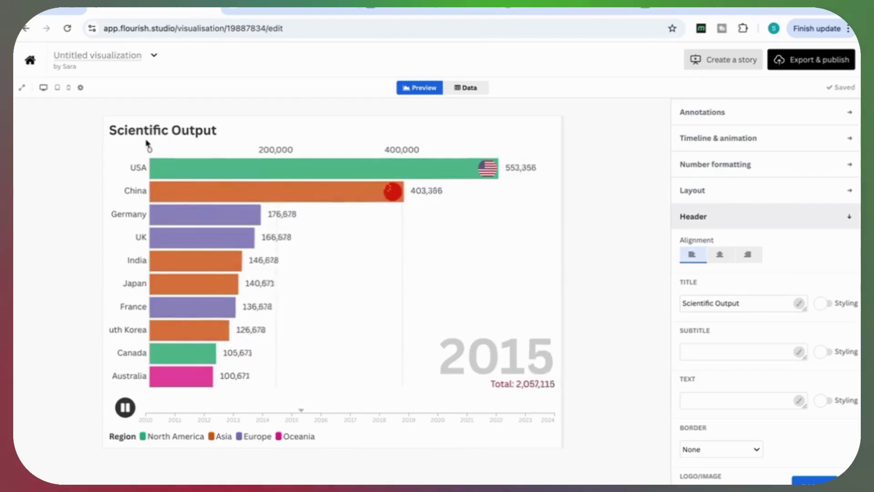
Set the header subtitle to "2010 to 2024"
click(702, 351)
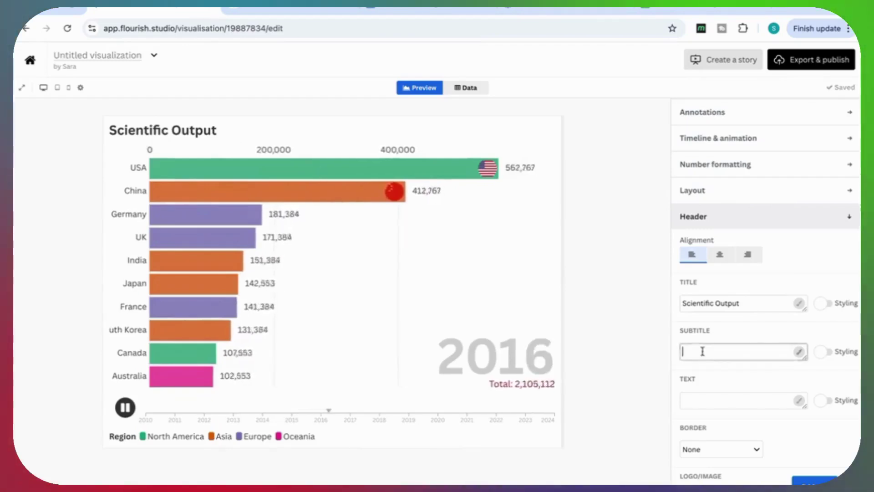
text(2)
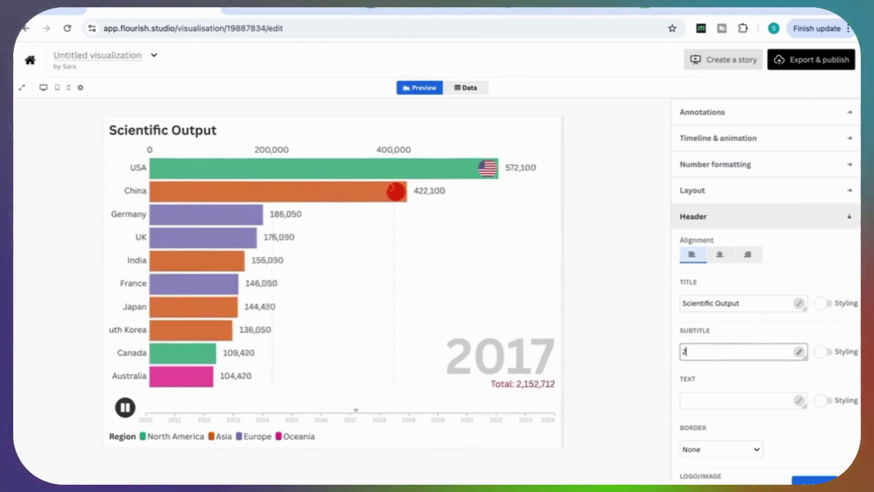
text(010 to)
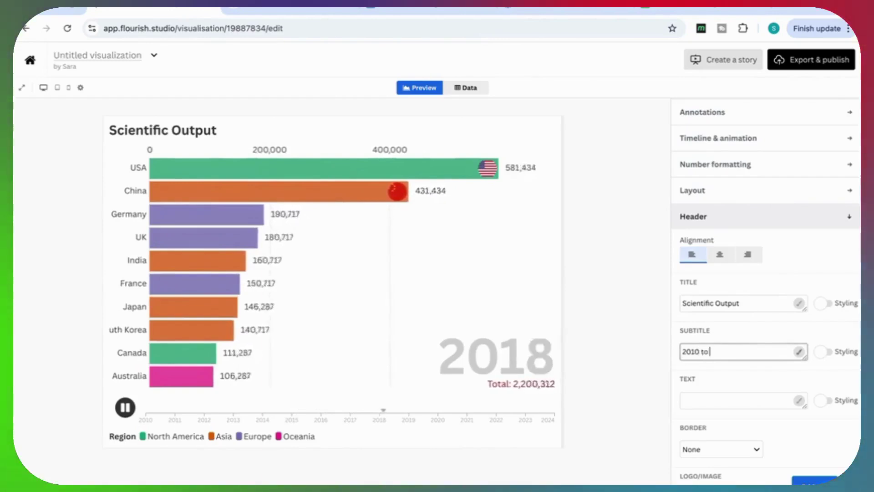
text( 2021)
key(BackSpace)
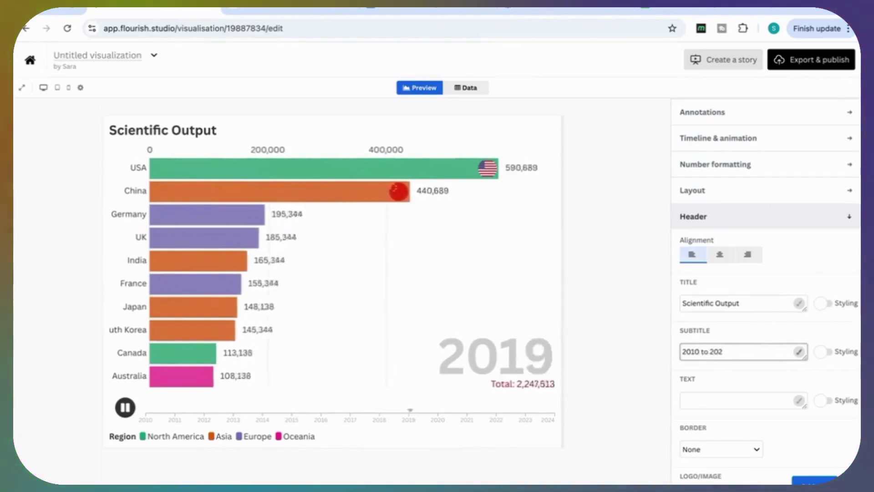
click(636, 414)
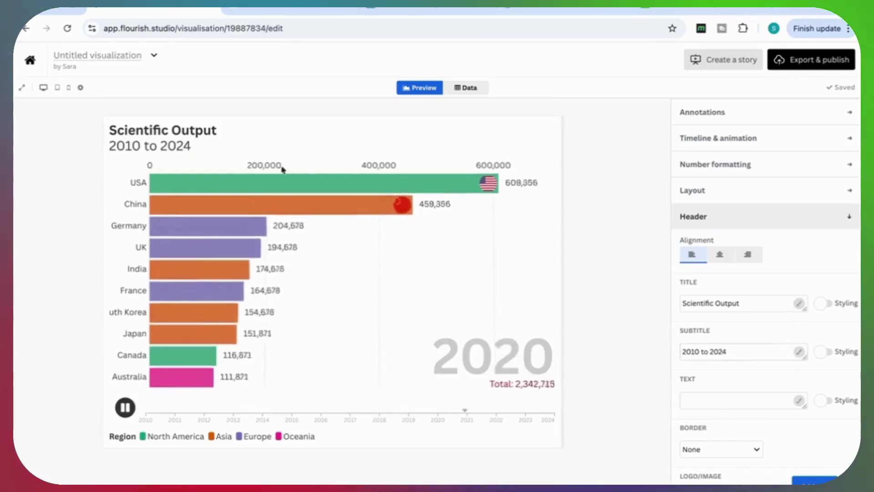
Set the header text to "Top 10 countries"
click(704, 406)
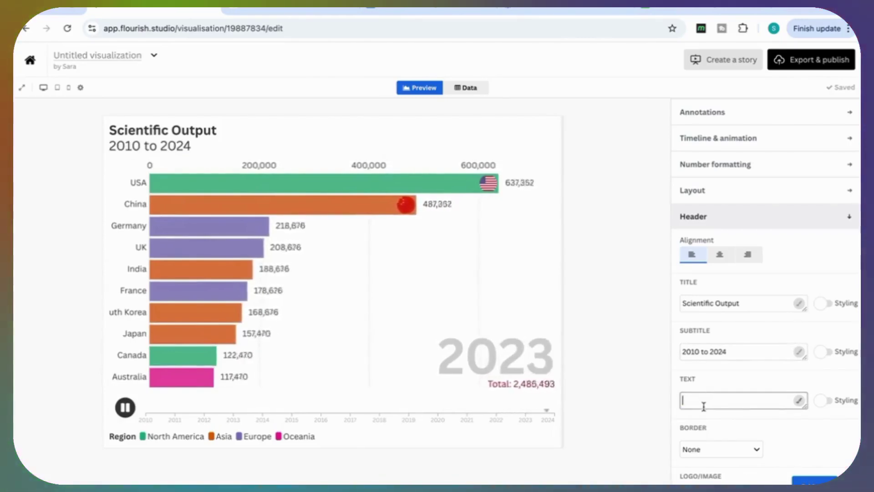
text(op 10 c)
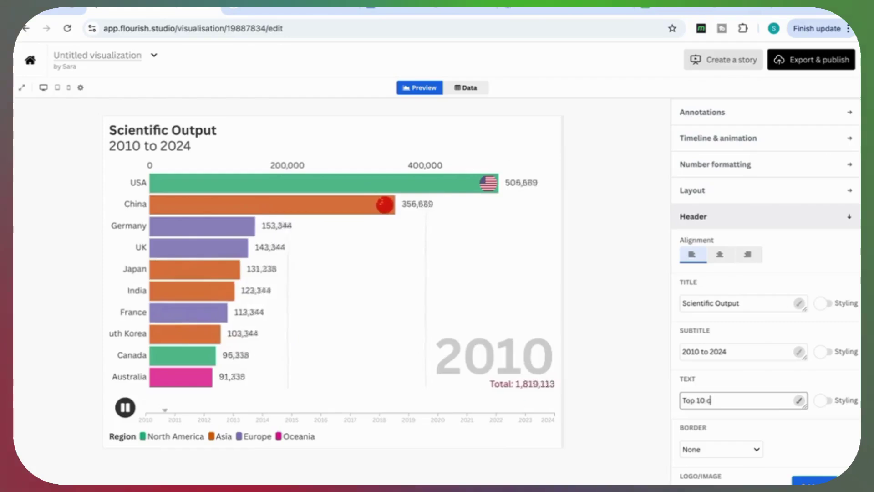
text(ountries)
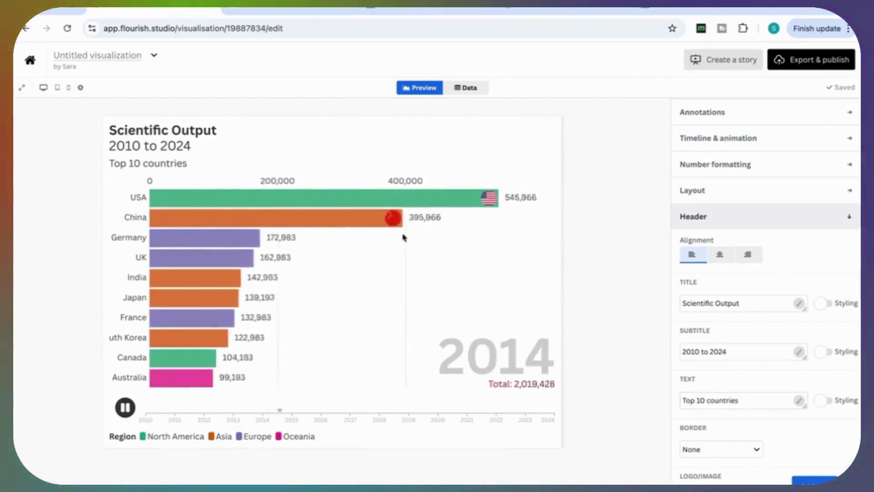
Download the chart as a PNG snapshot image at 794 by 575 and open the downloaded file for viewing
scroll(701, 319, down, 2)
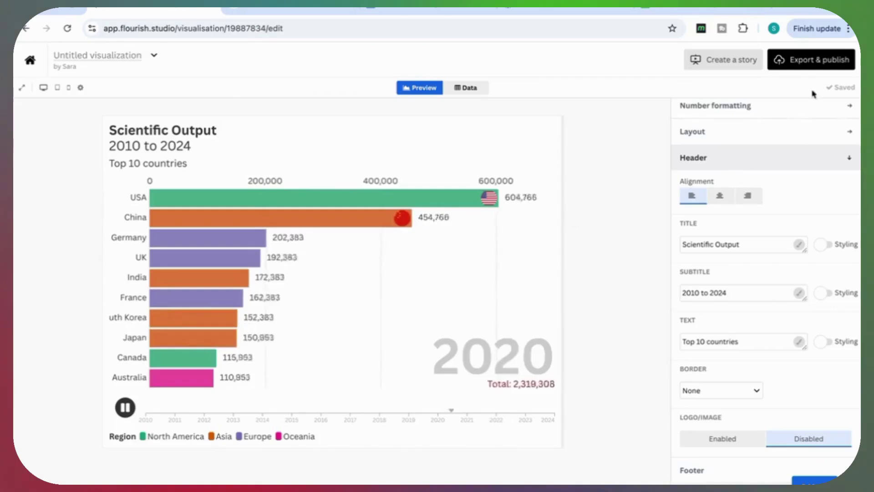
click(806, 69)
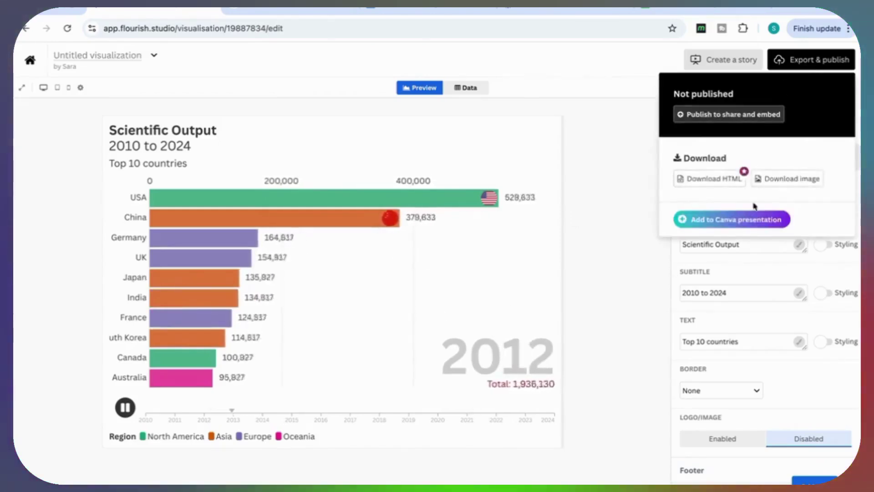
click(800, 183)
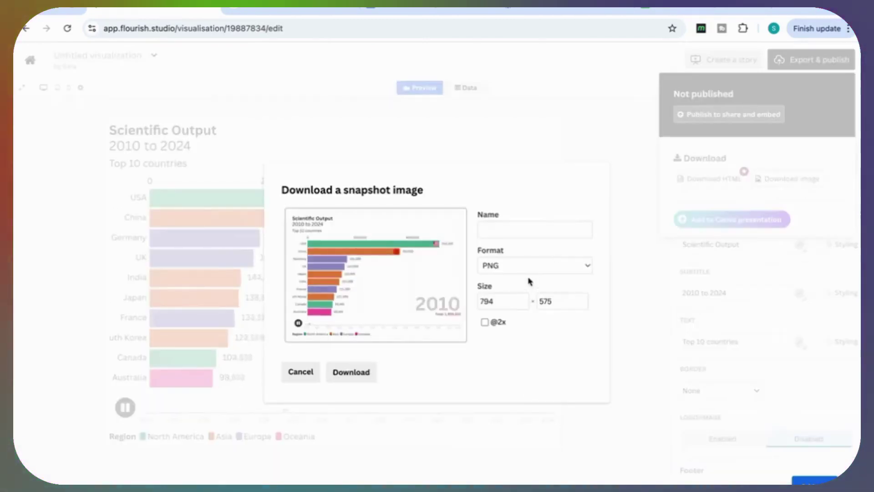
click(351, 373)
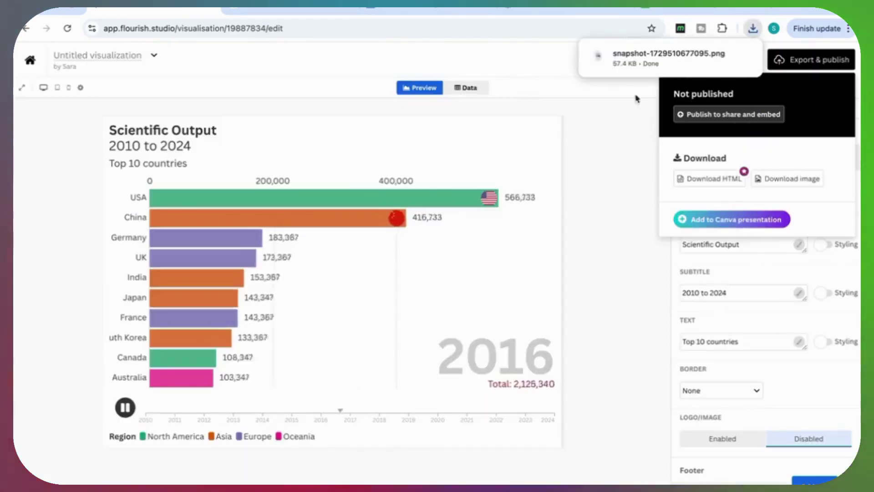
click(638, 65)
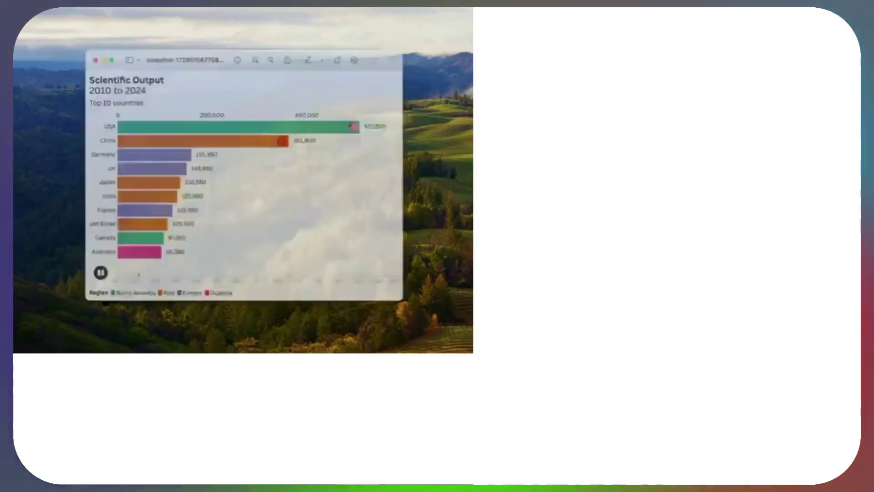
key(super+plus)
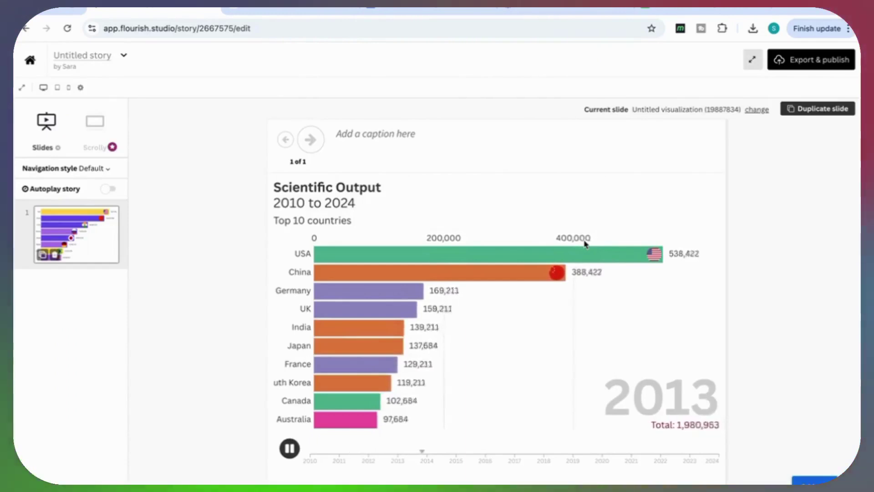
Export the chart's story to a Canva presentation, switching to the Flourish app page in Canva
click(809, 63)
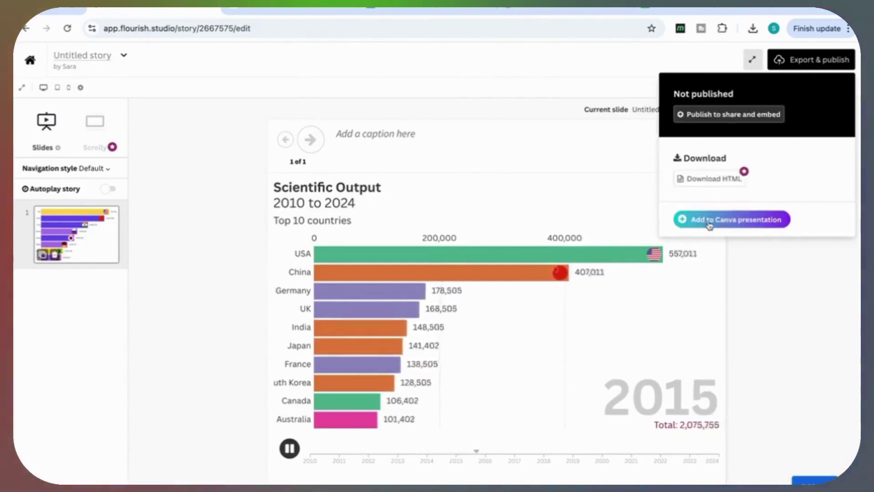
click(724, 220)
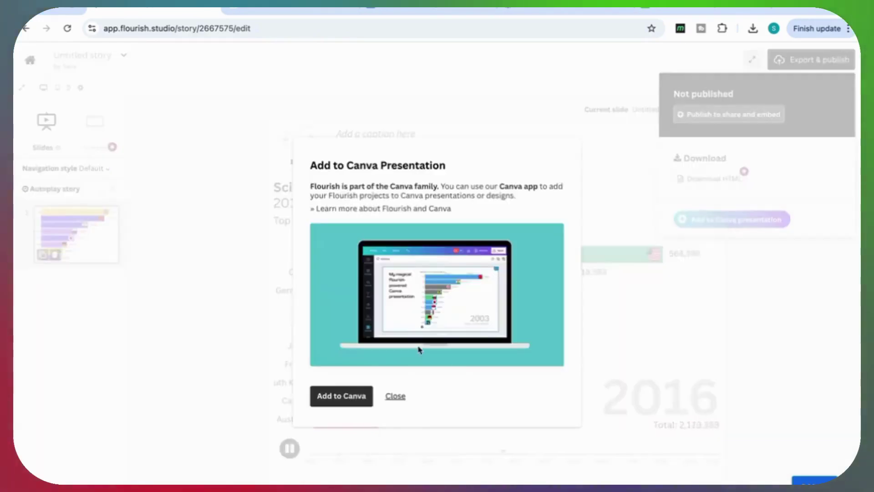
click(344, 405)
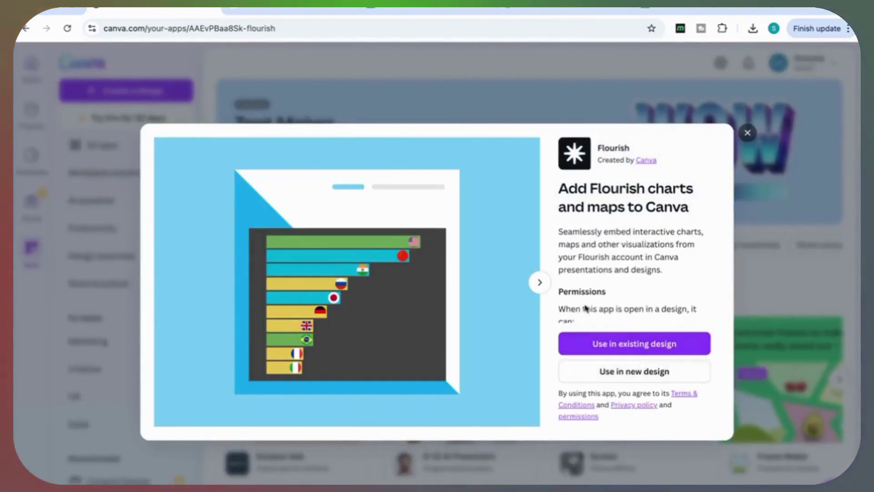
Use the Flourish app in a new Canva design of the Video (1080p) type
click(621, 378)
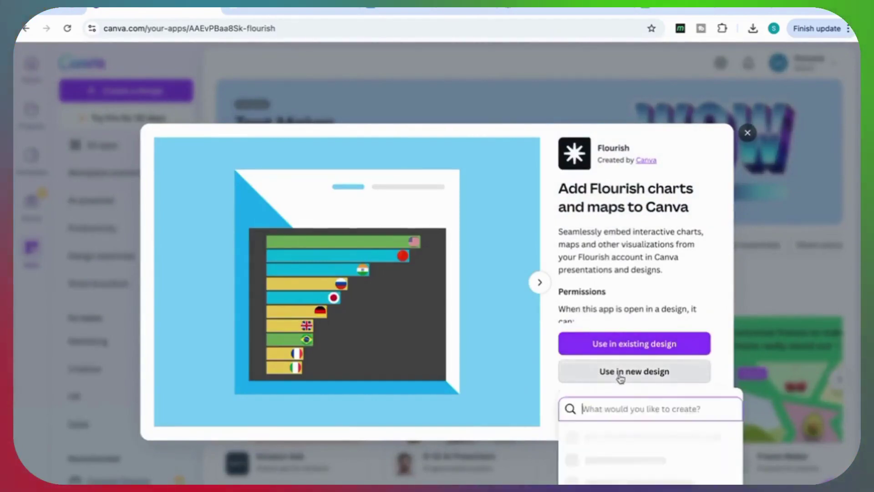
scroll(616, 303, down, 2)
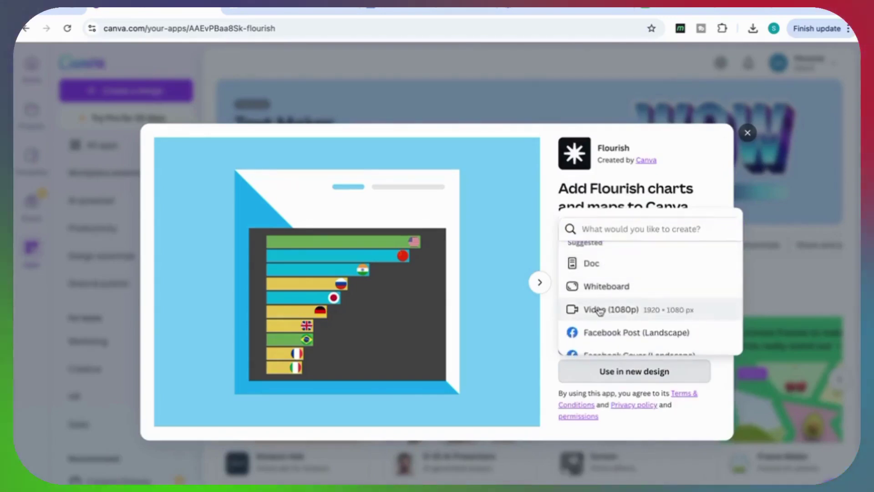
click(599, 310)
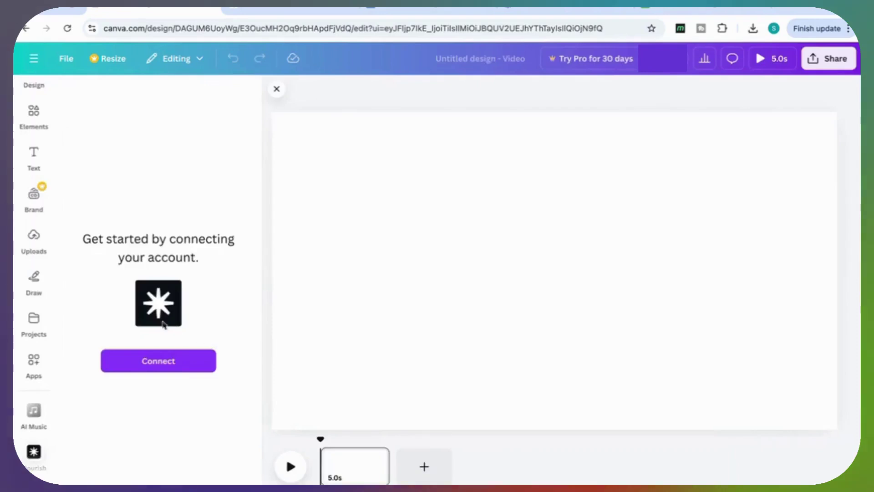
Connect the Flourish account, insert the Untitled story chart into the video design and preview its playback
click(159, 362)
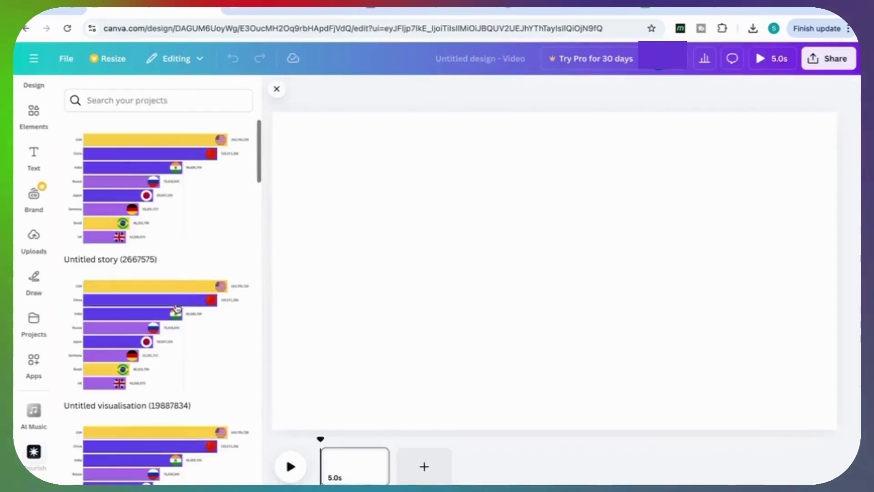
click(168, 243)
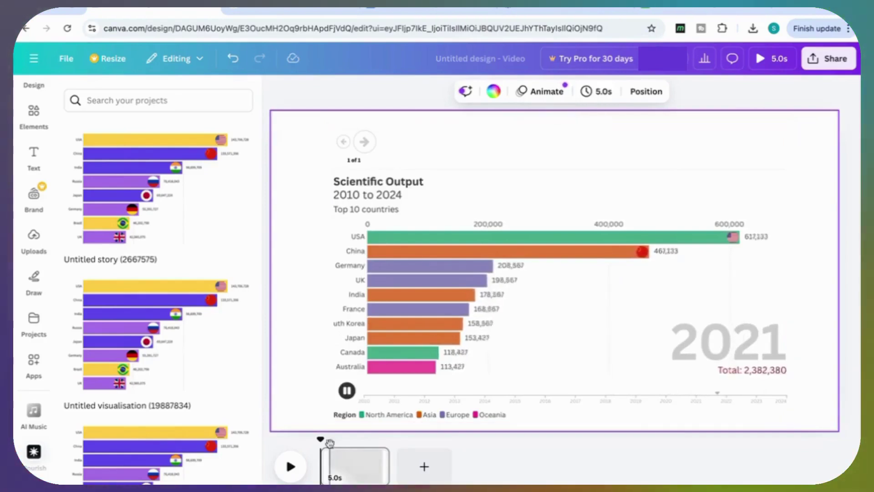
key(ctrl+alt+p)
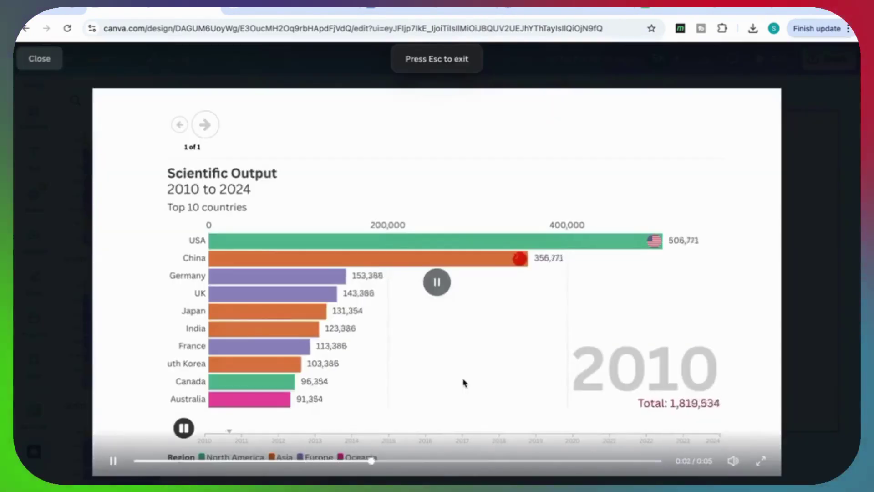